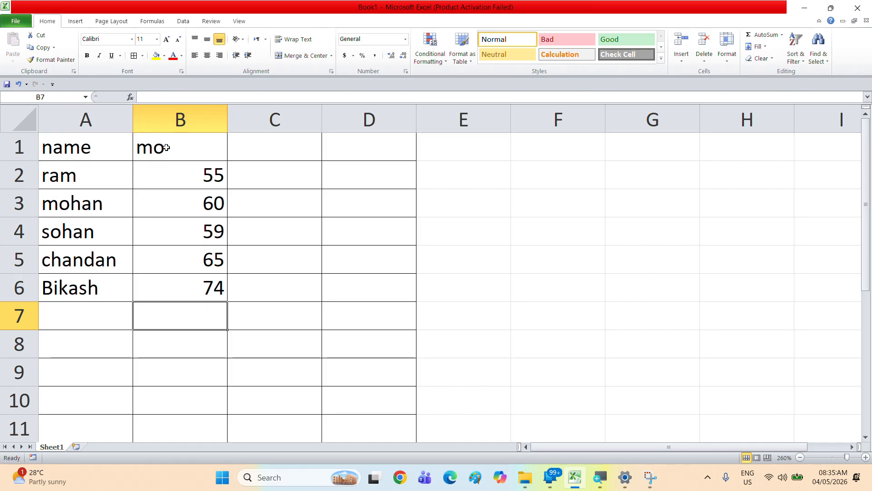
Step: Enter the column header Gread in cell C1
left_click(293, 150)
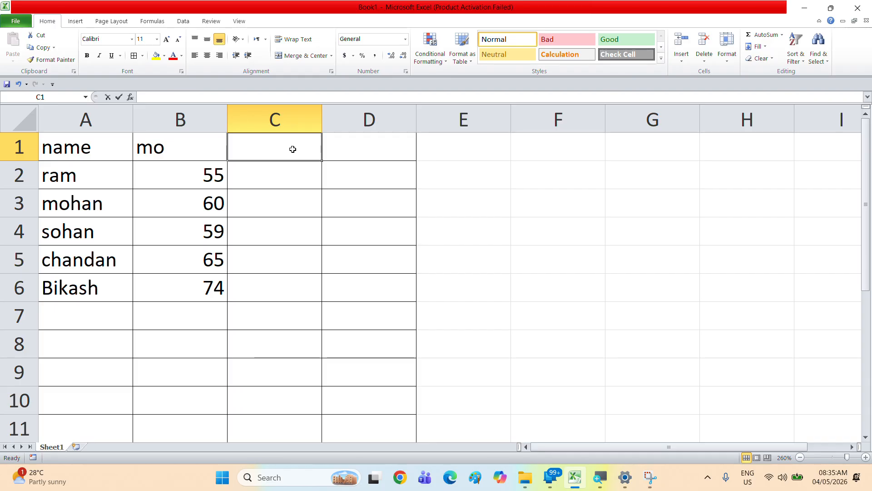
type("Gread")
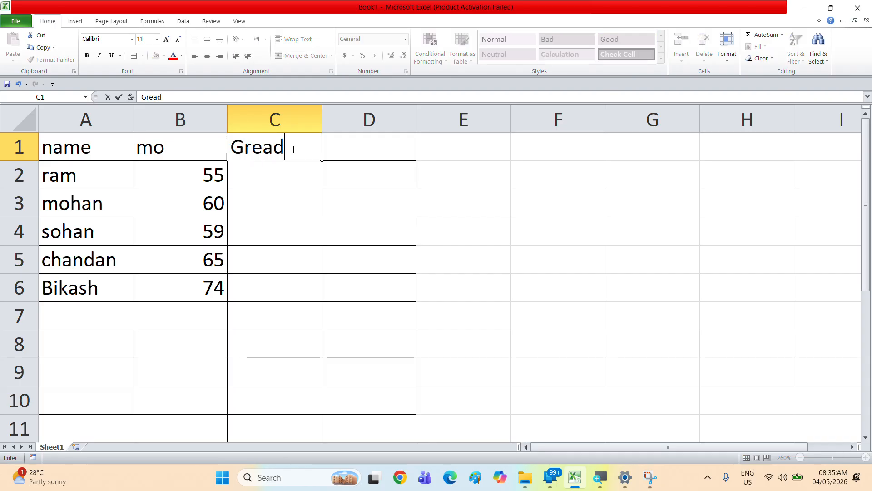
key("Return")
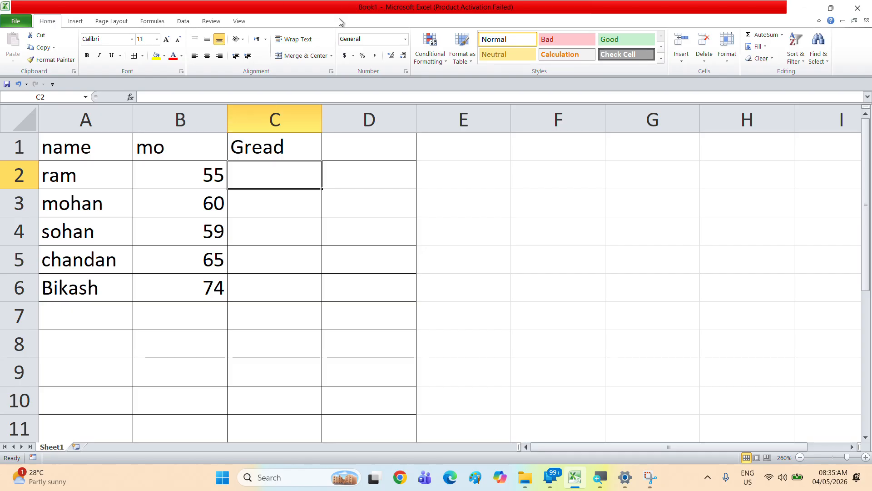
Step: Enter =IF(B2>=60,"a","B") in C2 and fill the grade formula down through C6
type("=i")
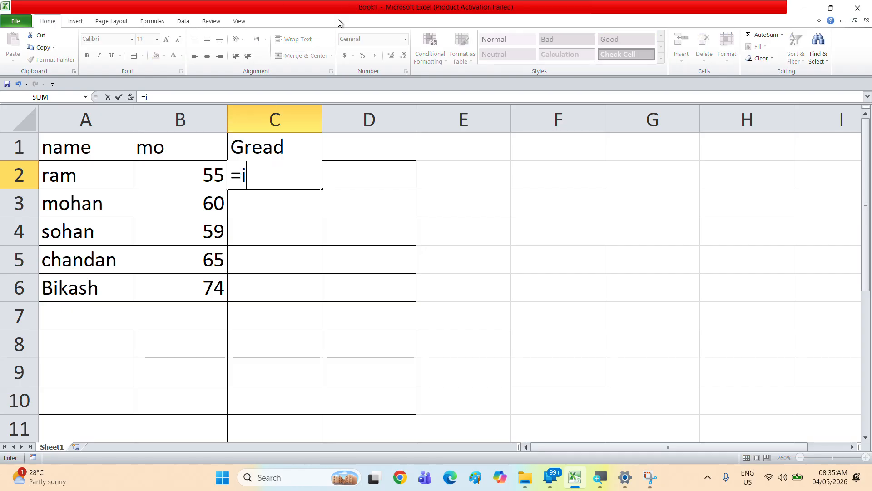
type("f(")
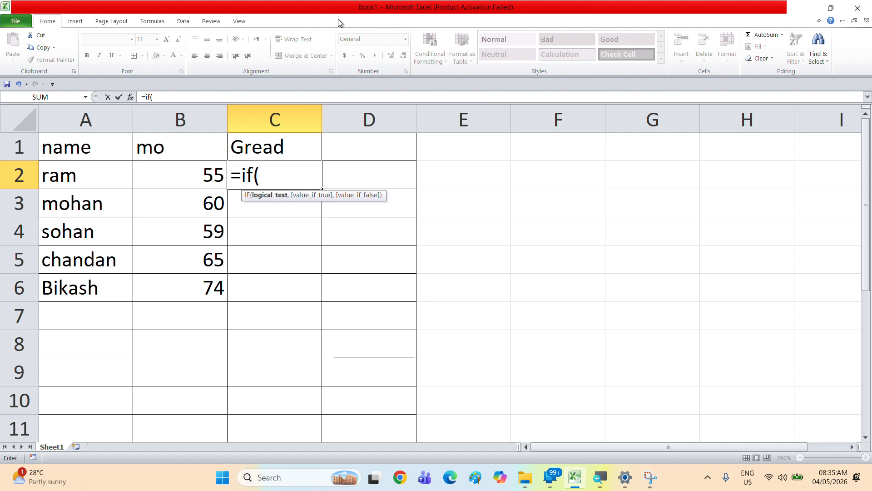
left_click(218, 167)
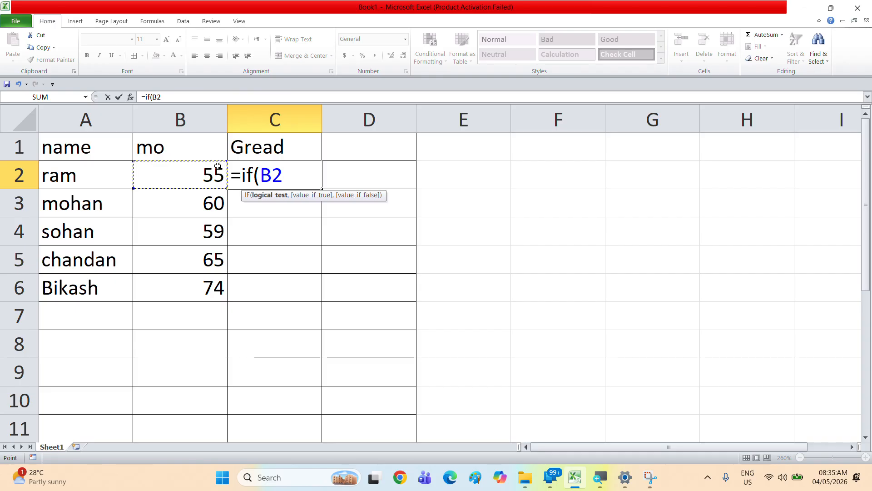
type(">=")
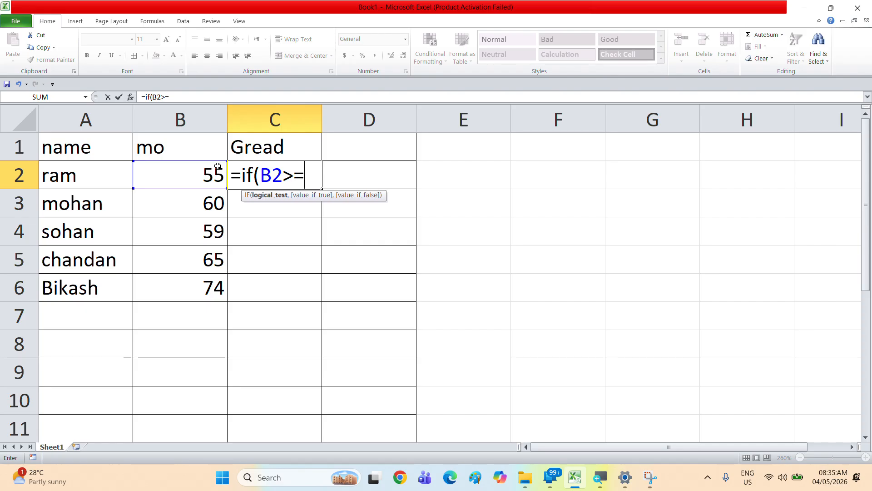
type("60,")
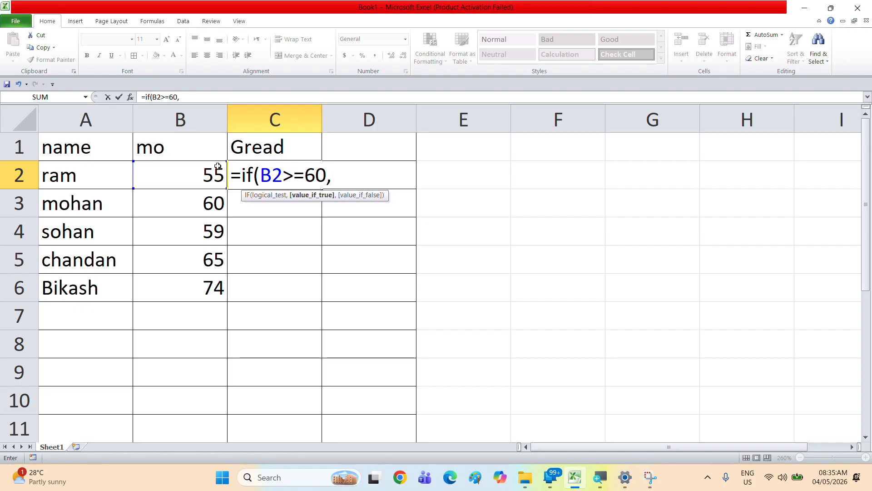
type("\"a\",")
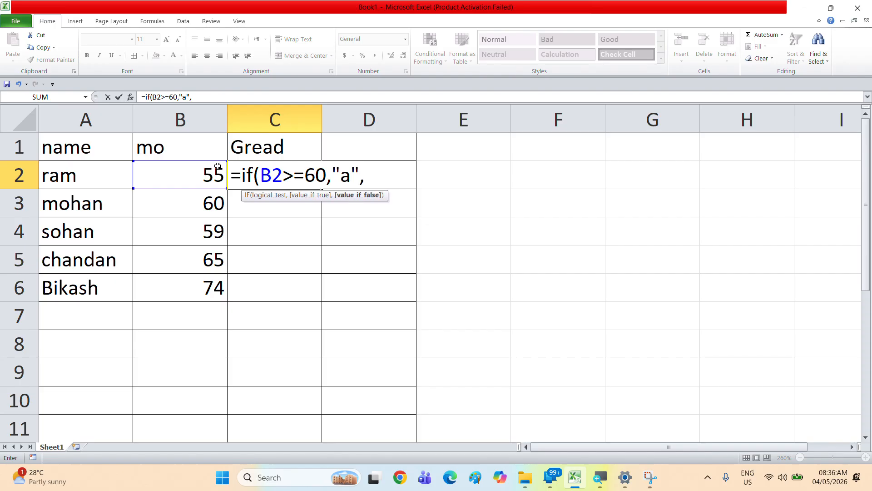
type("\"B\")")
key("Return")
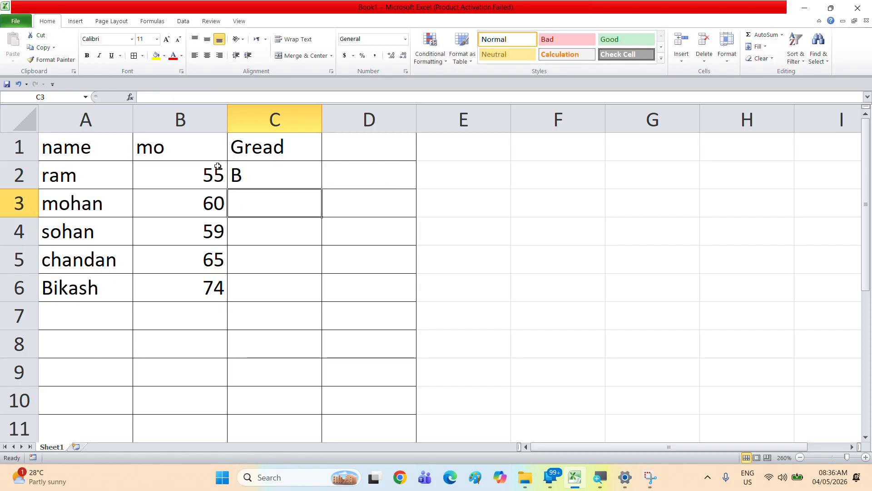
left_click(263, 176)
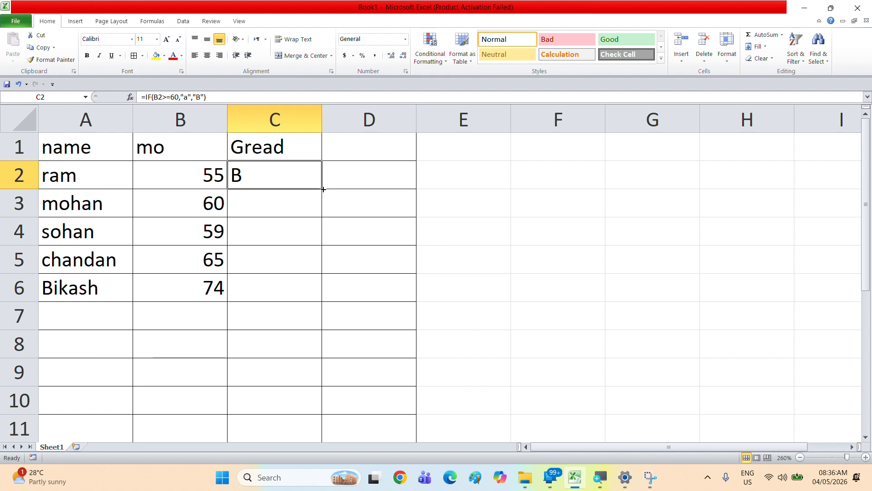
left_click_drag(323, 189, 315, 299)
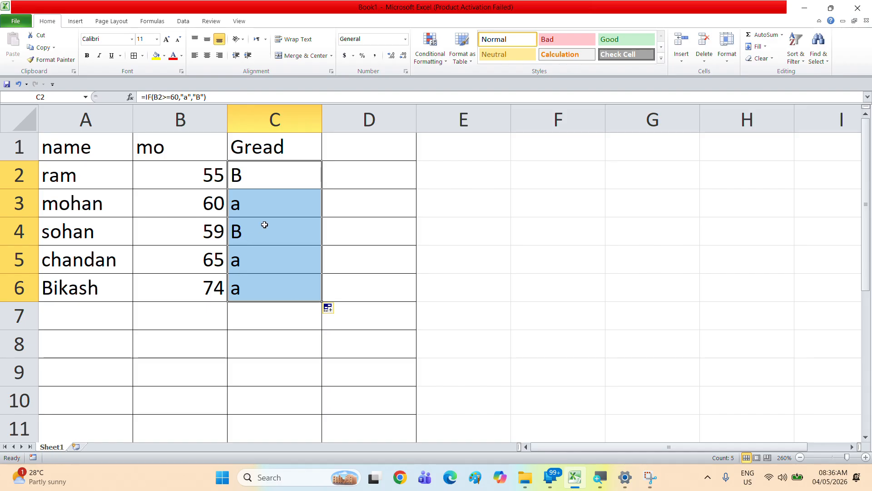
Step: Change Bikash's marks in B6 to 15
left_click(213, 264)
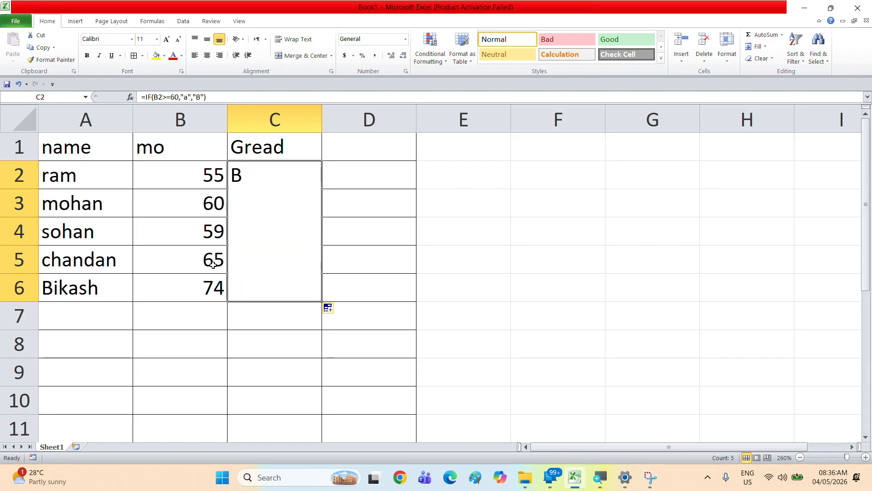
left_click(209, 294)
type("1")
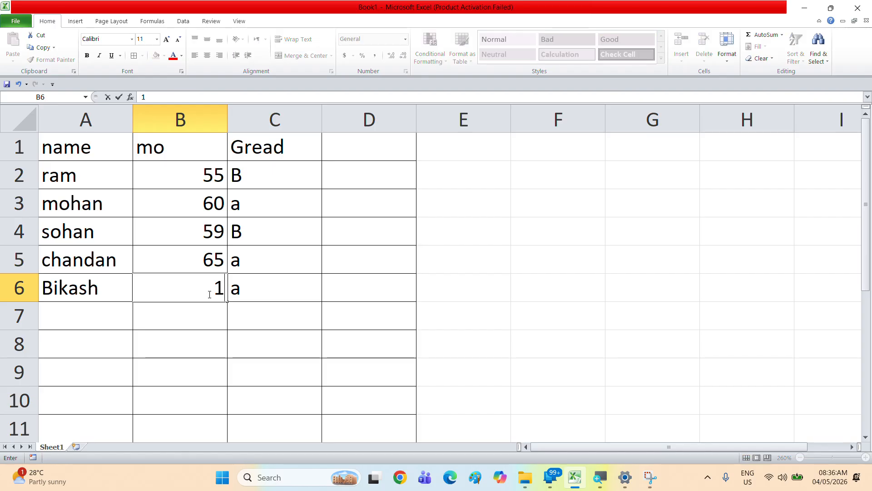
type("5")
key("Return")
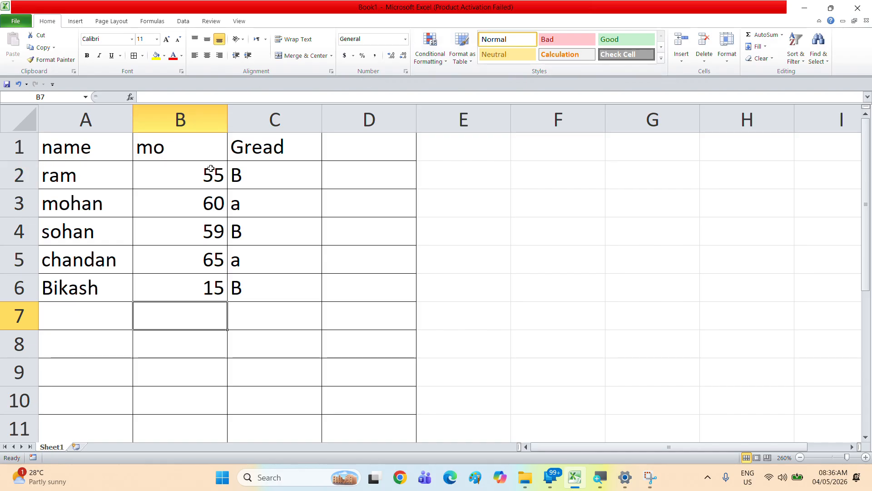
Step: Open the grade formula in C2 in edit mode and select its text to review it
left_click(288, 173)
double_click(288, 173)
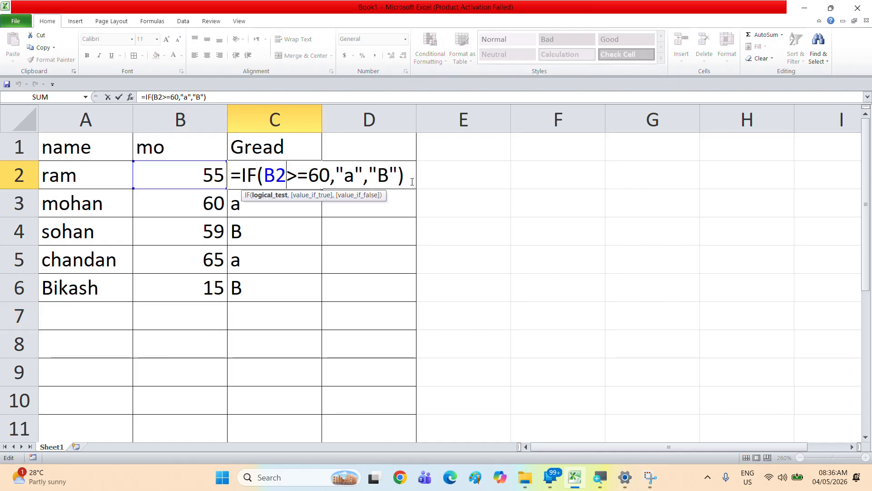
left_click_drag(412, 181, 230, 177)
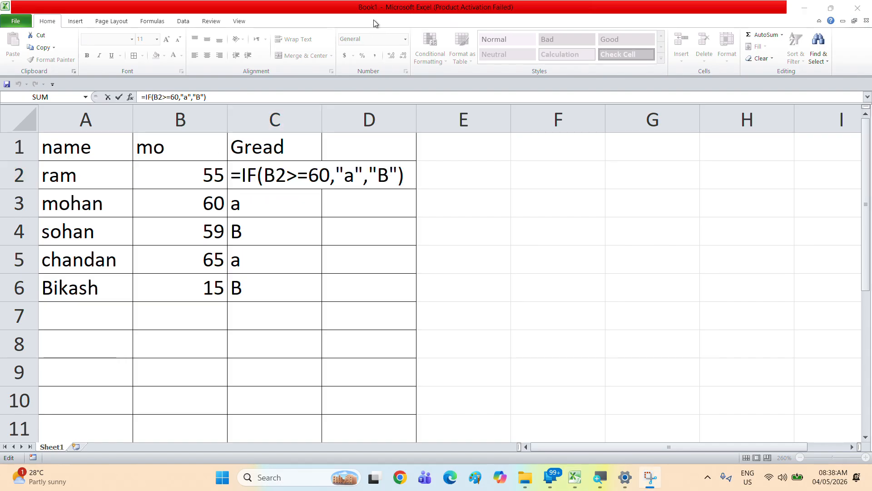
left_click(401, 177)
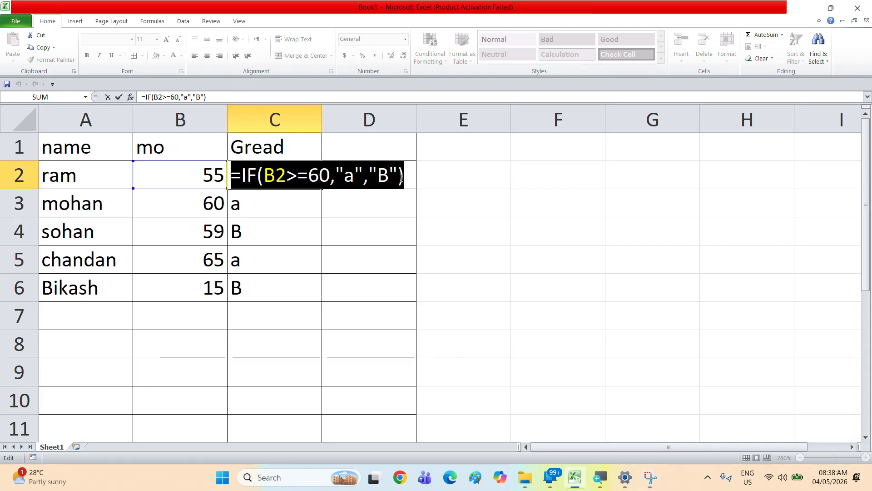
key("Return")
Step: Enter the column header reward in cell D1
left_click(362, 152)
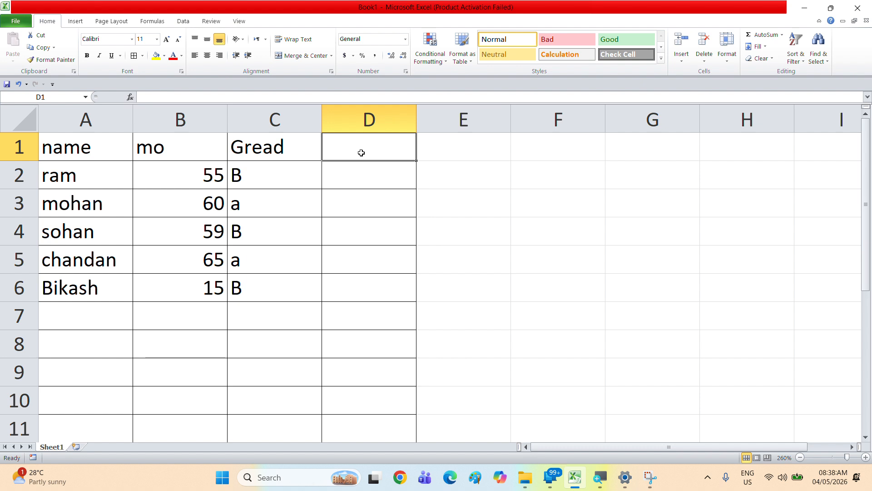
type("rewa")
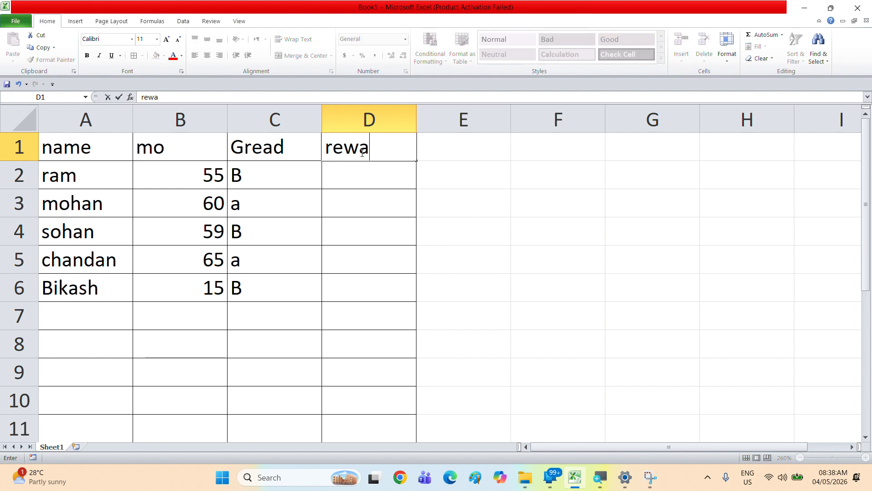
type("rd")
key("Return")
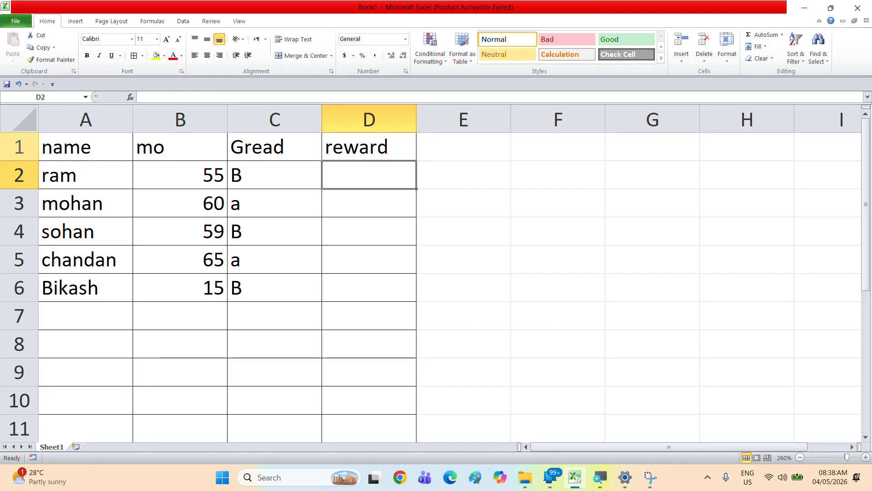
Step: Enter =IF(C2="A",1000,700) in D2 and fill the reward formula down through D6
type("=if")
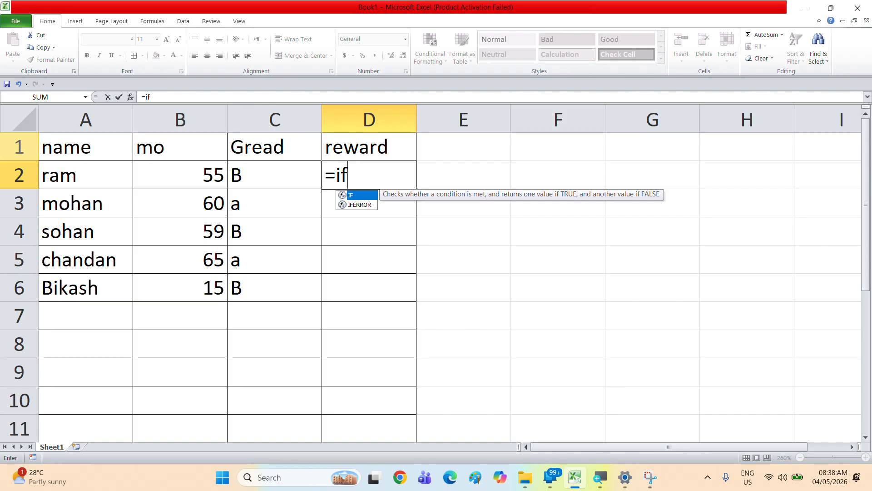
type("(")
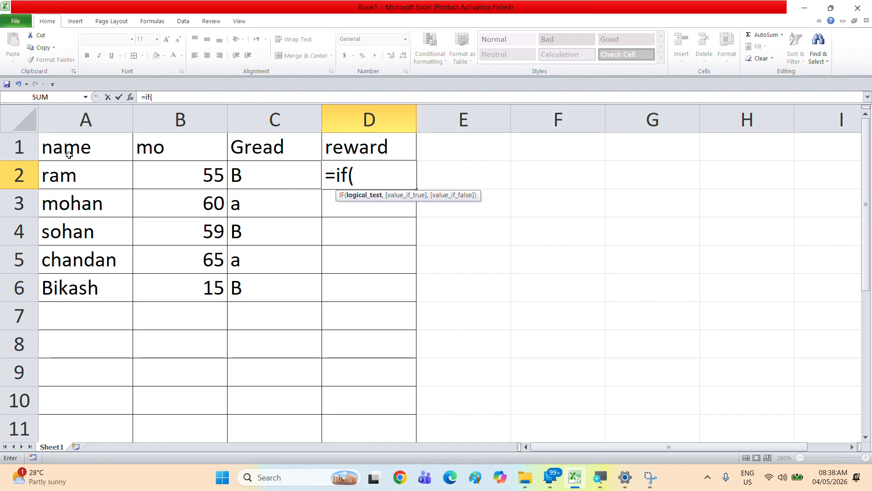
left_click(277, 179)
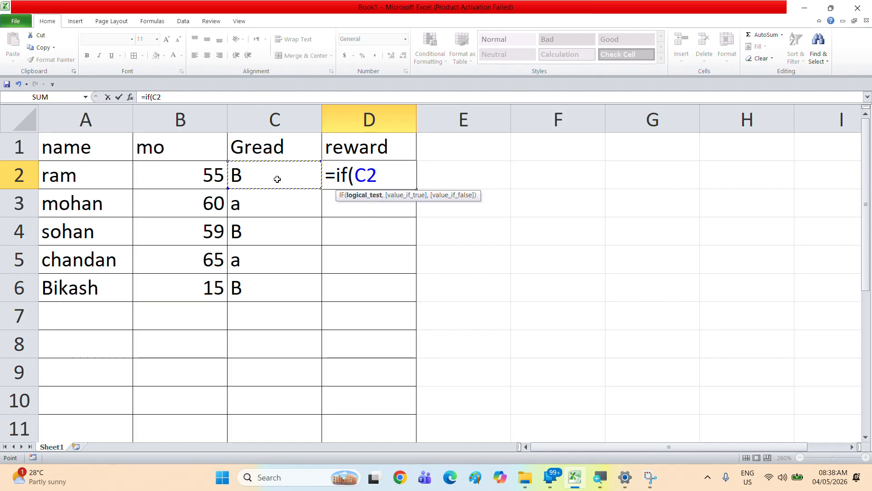
type("=\"")
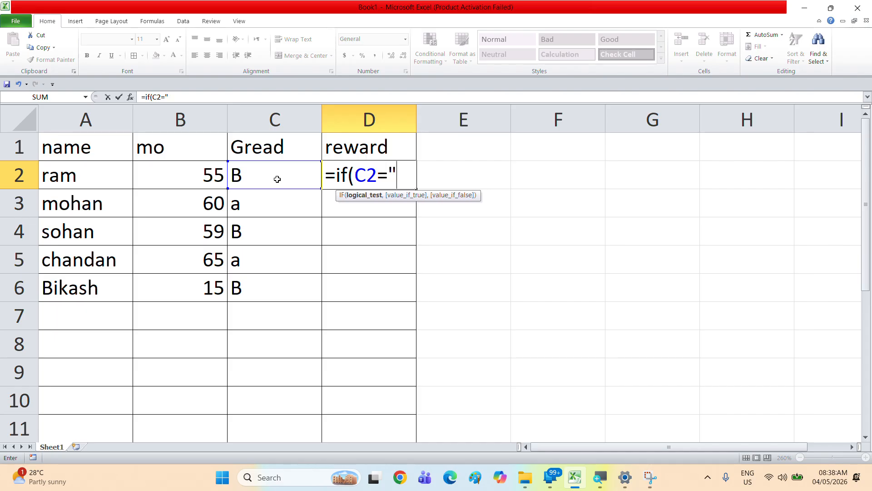
type("A\"")
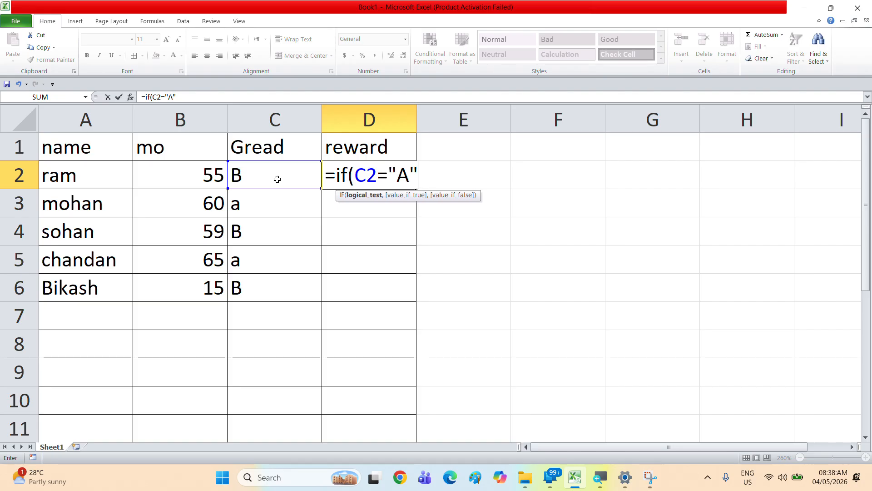
type(",")
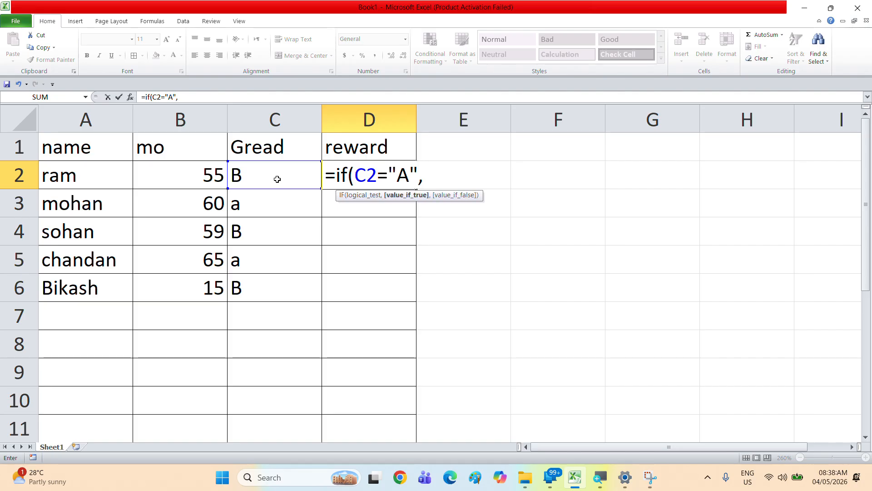
type("1000")
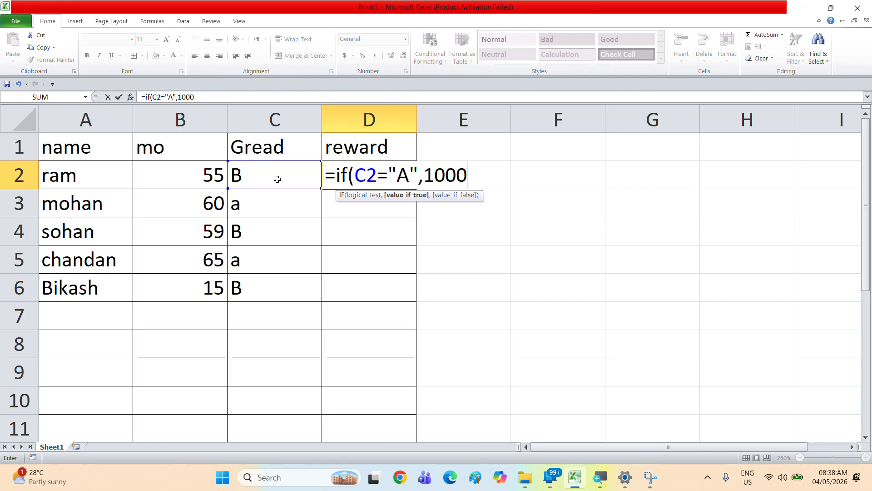
type(",")
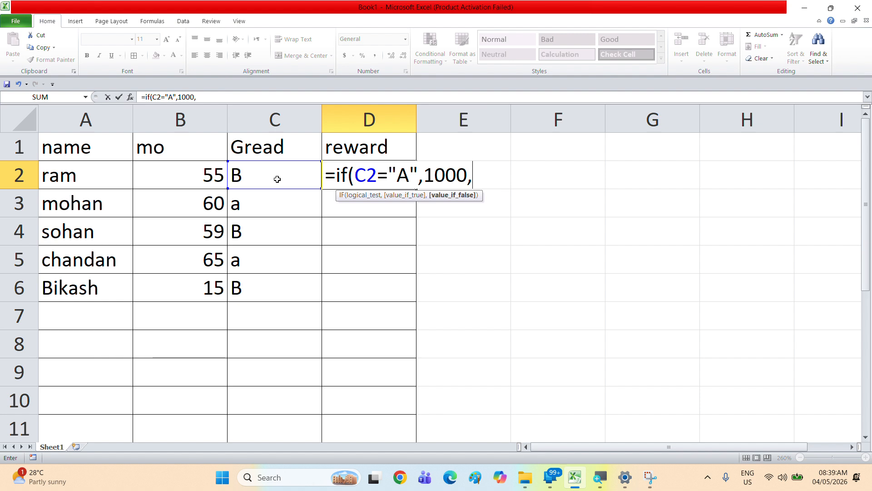
type("700")
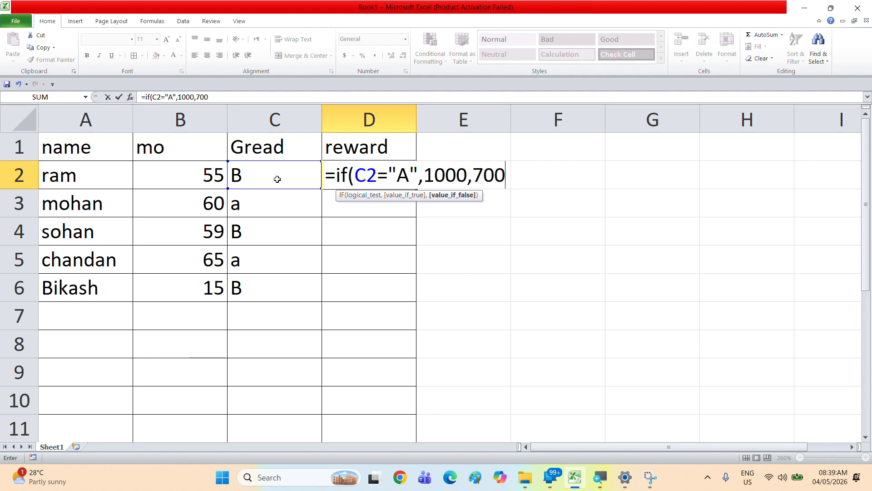
type(")")
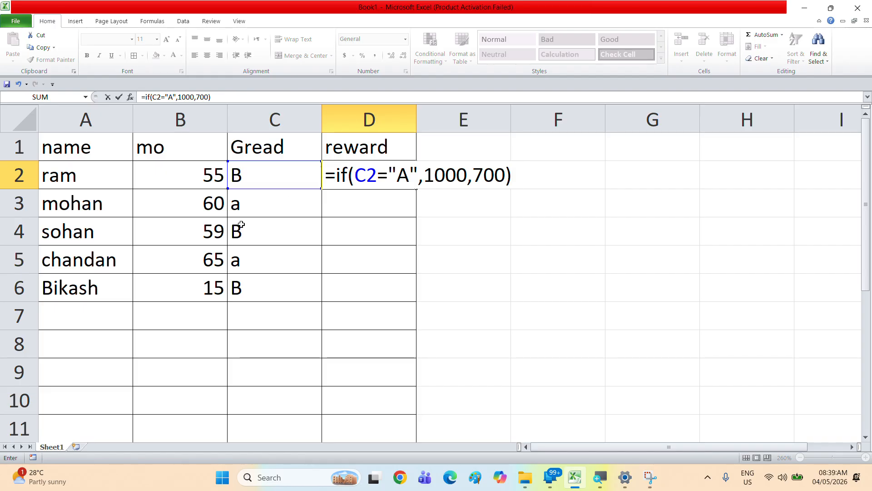
key("Return")
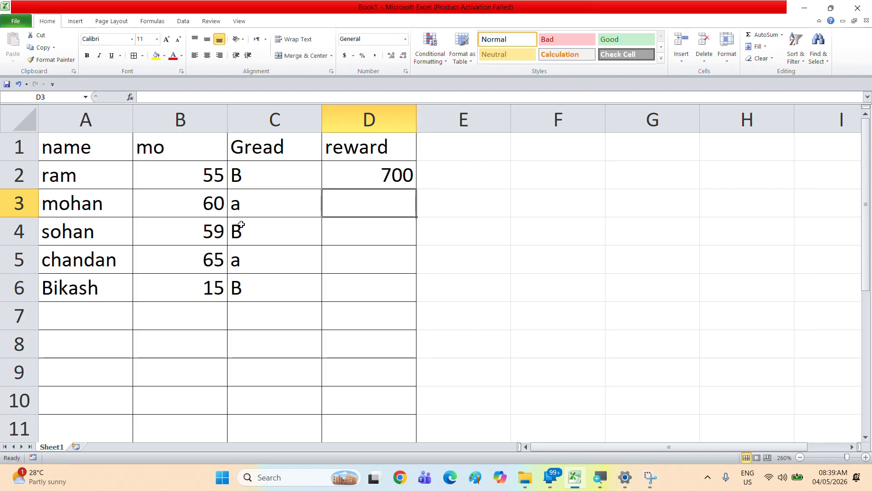
left_click(389, 181)
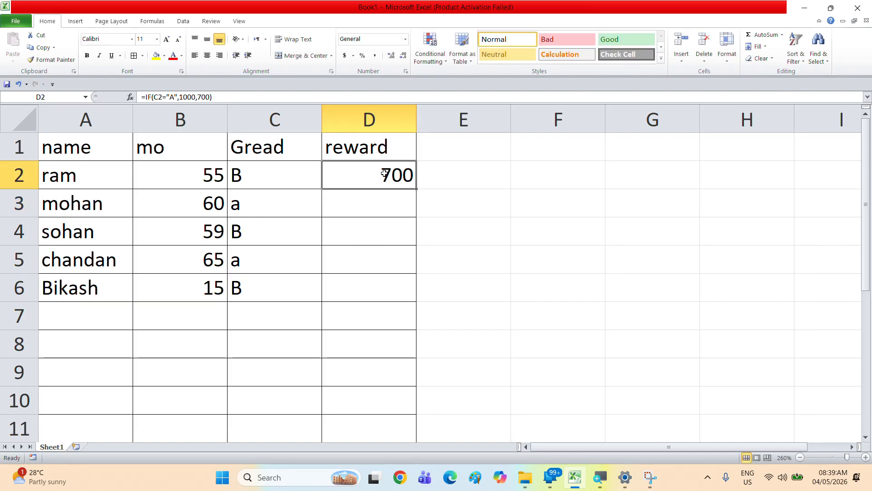
left_click_drag(415, 187, 407, 292)
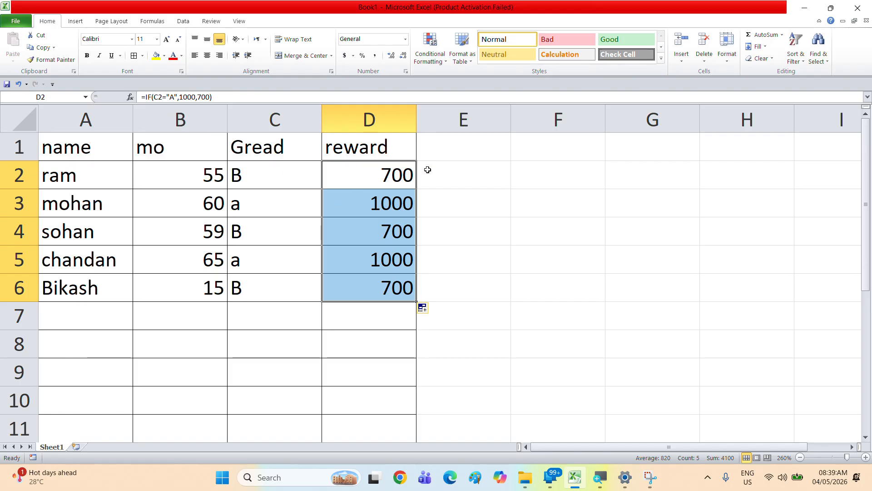
Step: Open the reward formula in D2 for editing and select its text to review it
left_click(393, 175)
double_click(393, 175)
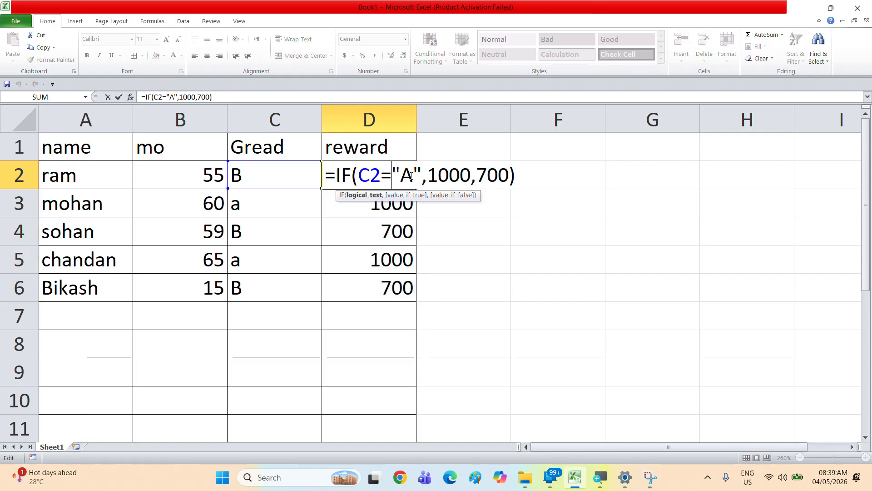
left_click_drag(525, 181, 286, 168)
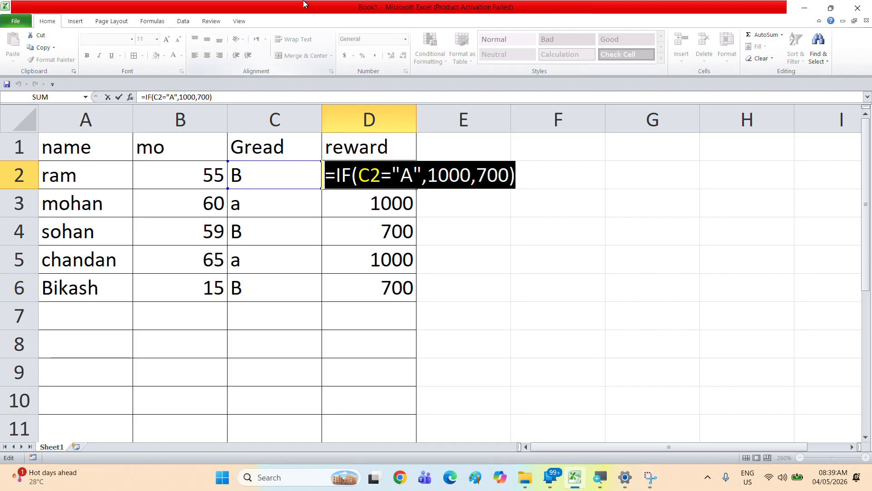
left_click(375, 17)
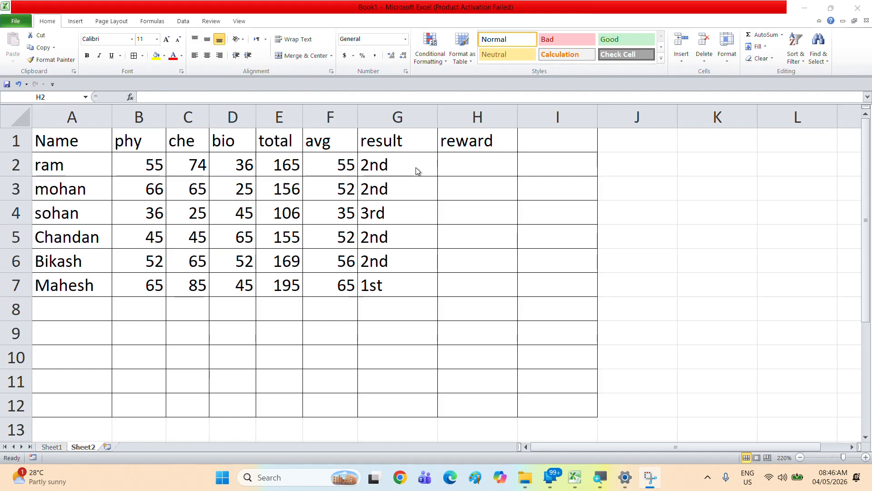
Step: In H2, start a nested IF formula that returns "Leptop" when result G2 equals "1st"
left_click(459, 167)
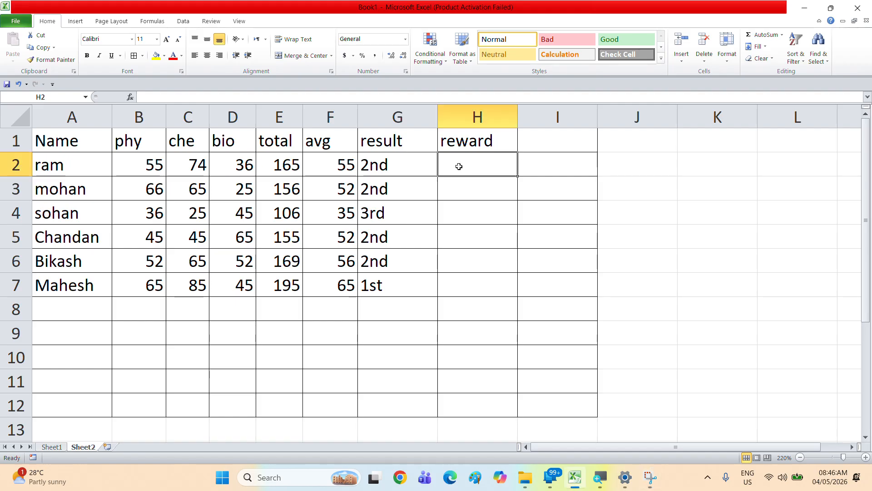
type("=if")
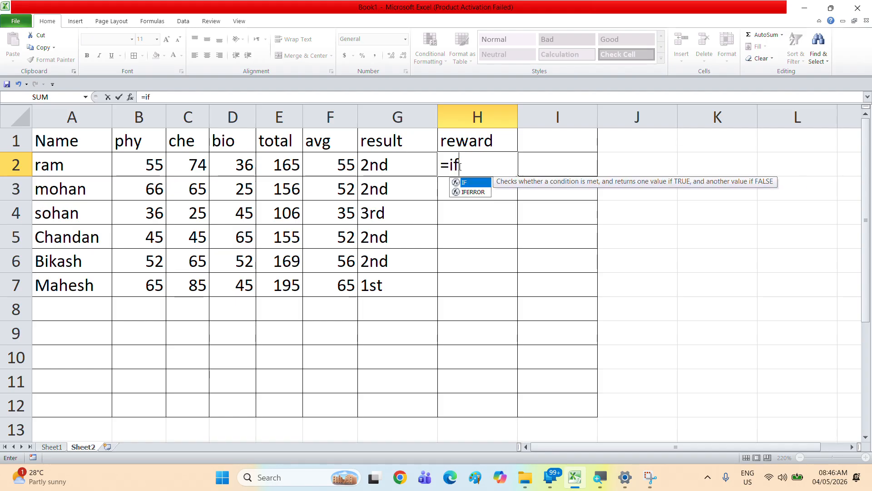
type("(")
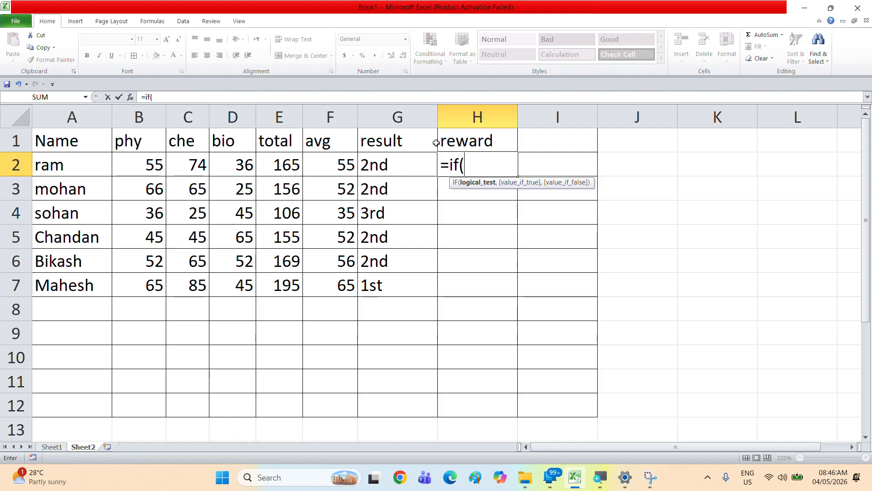
left_click(375, 169)
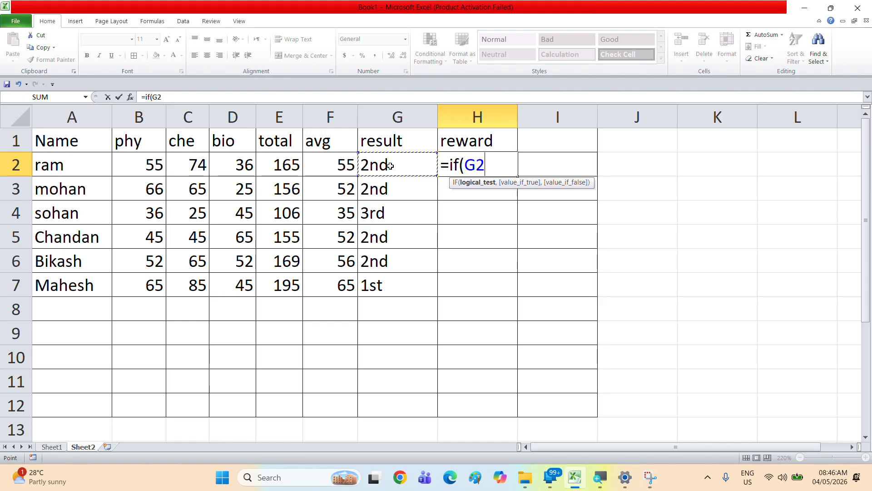
type("=")
type("\"")
type("t")
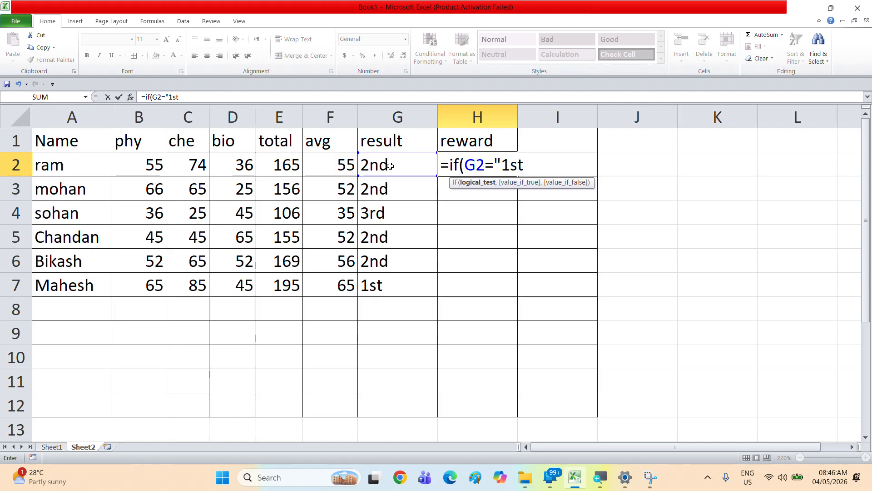
type("\"")
type(",")
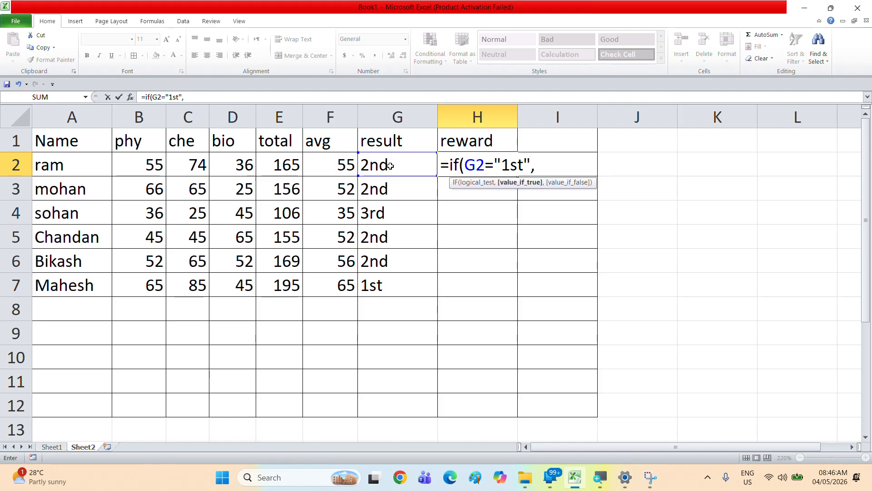
type("if(")
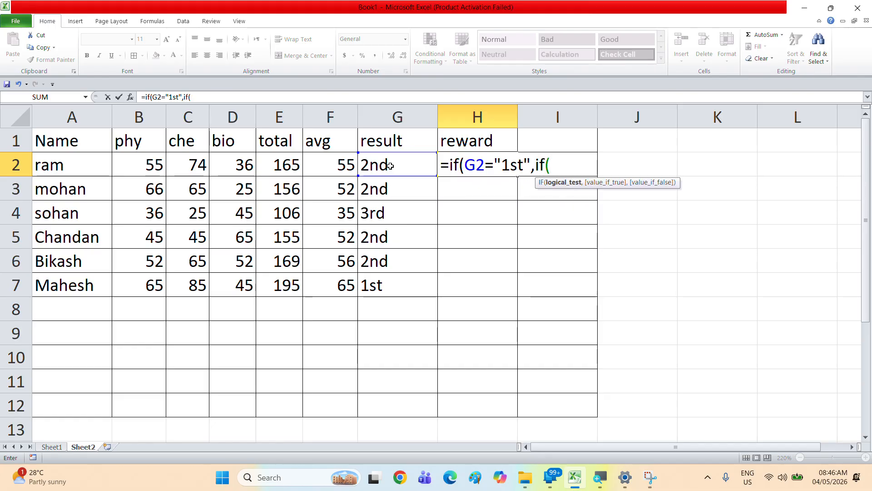
key("BackSpace")
key("BackSpace")
key("BackSpace")
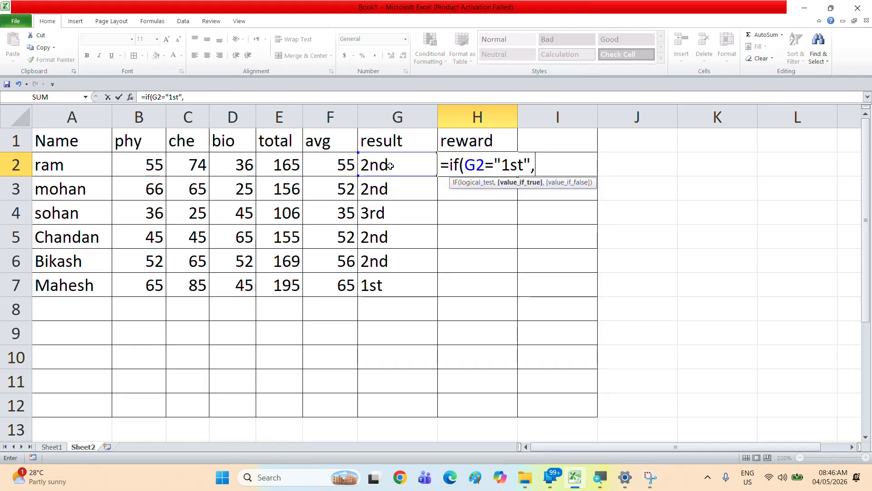
type("\"")
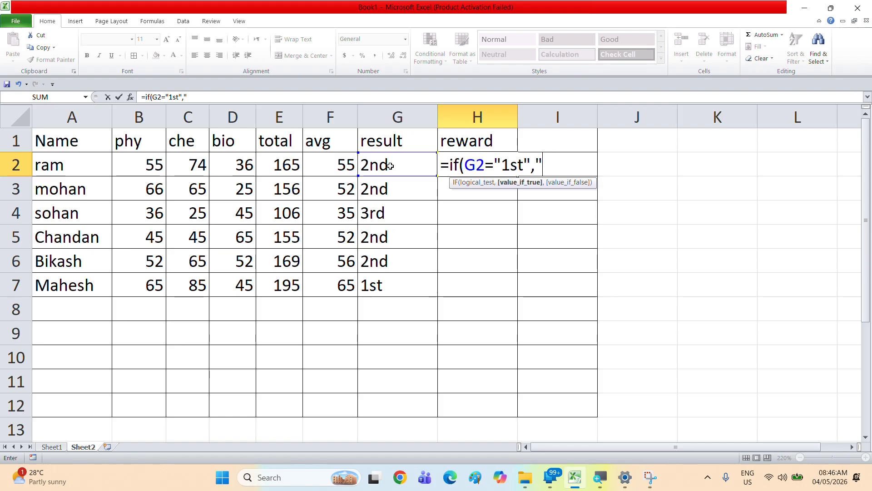
type("Leptop")
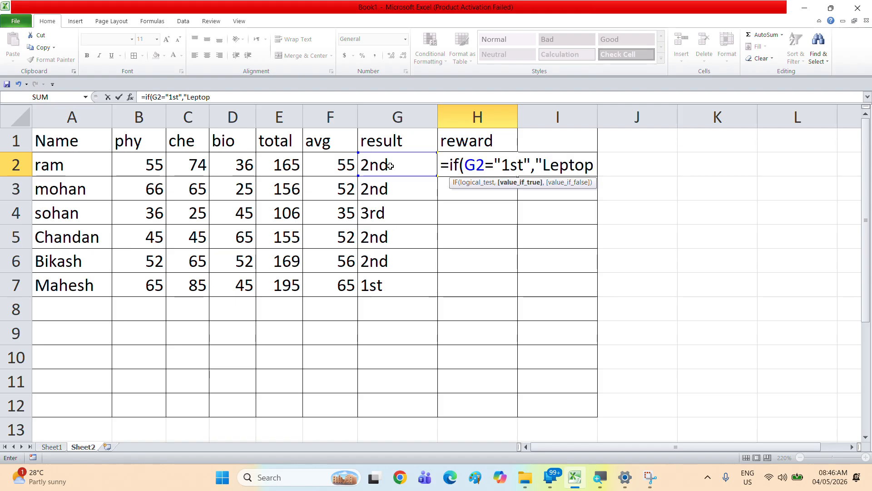
type("\",")
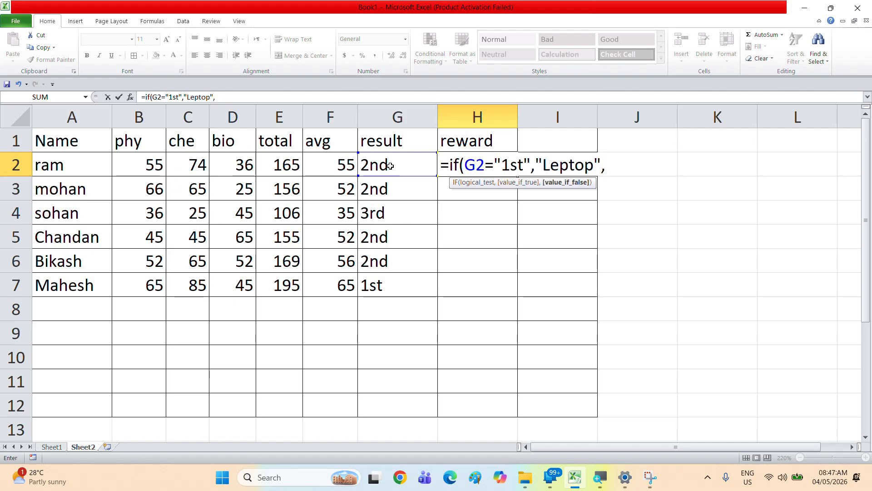
type("if(")
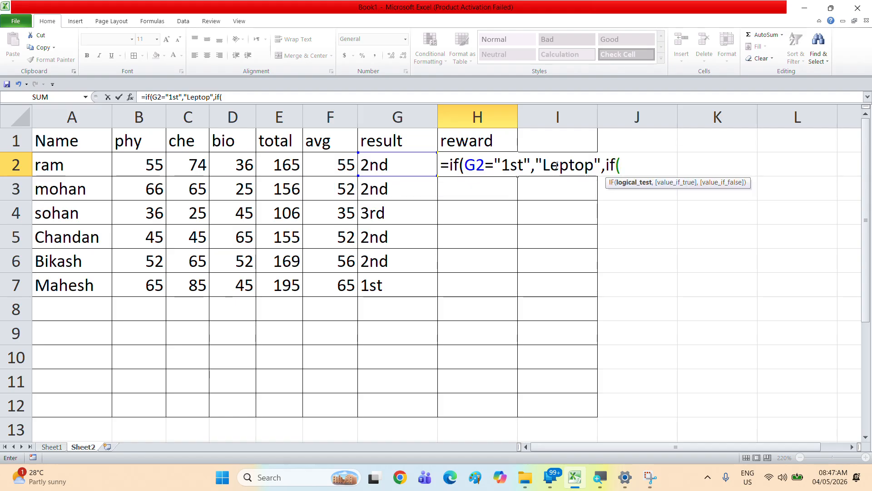
Step: Add a second IF condition returning "Mobile" when G2 equals "2nd"
left_click(409, 166)
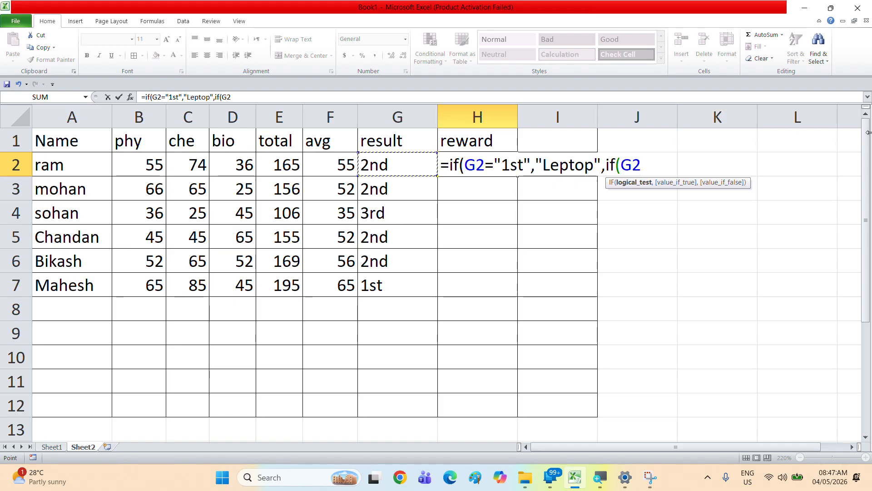
type("=\"")
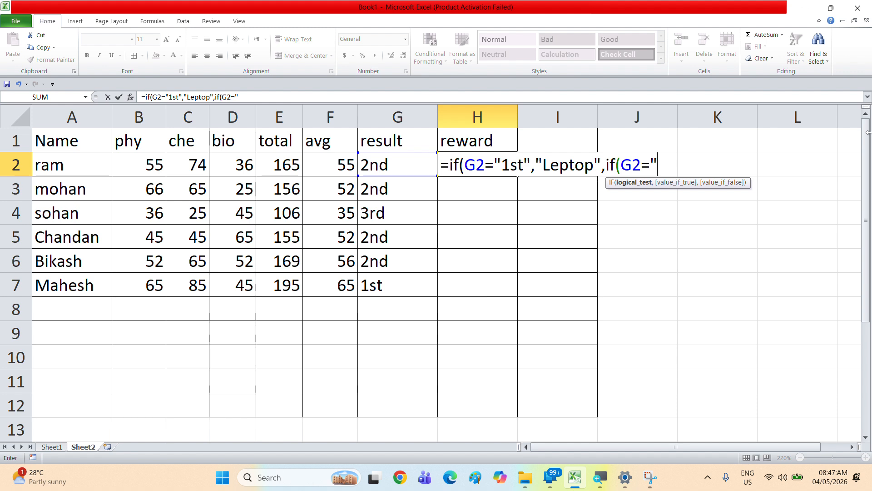
type("2nd\"")
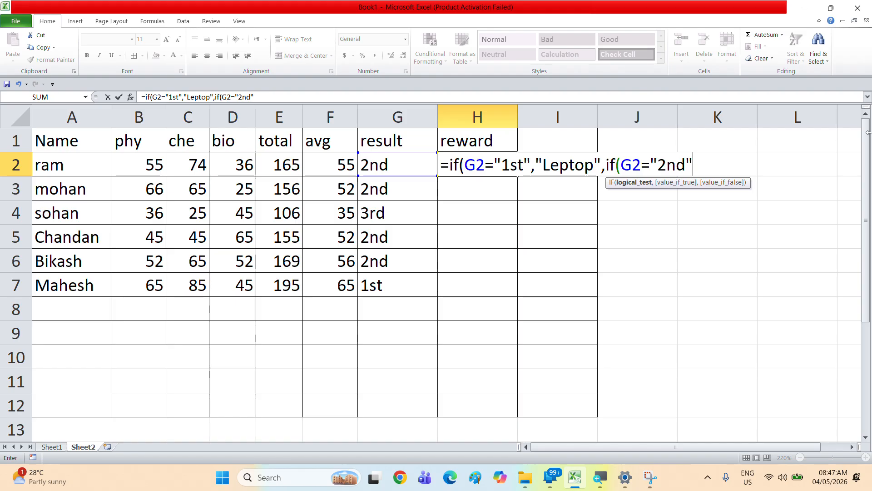
type(",")
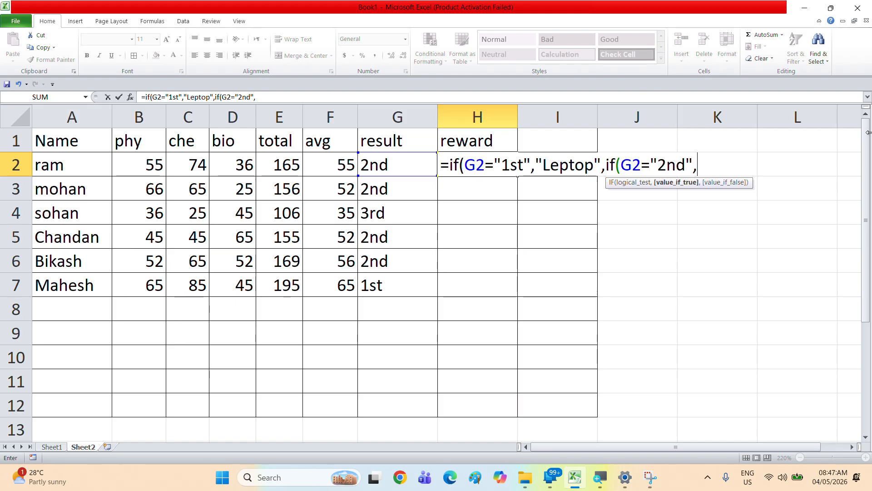
type("\"Mo")
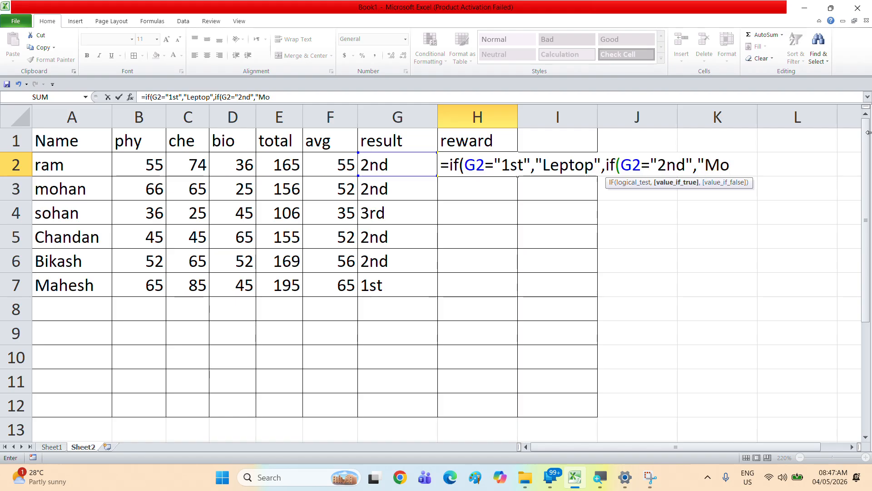
type("bile\"")
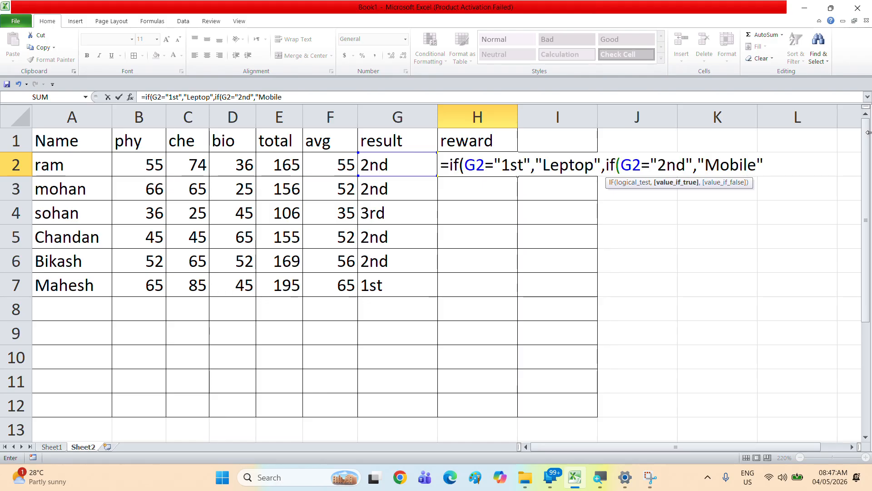
type(",")
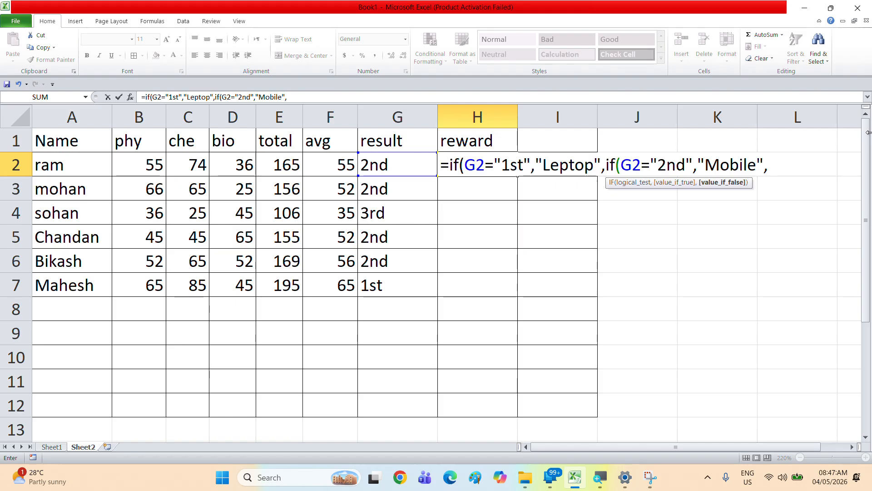
type("if")
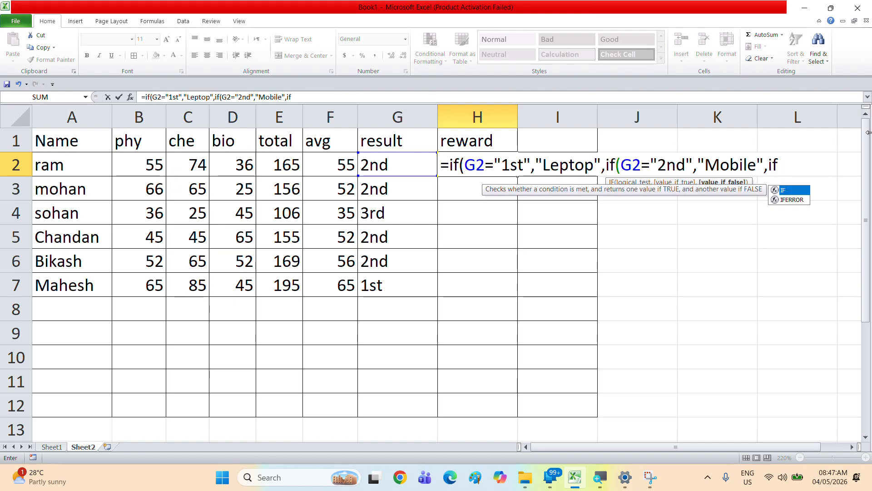
type("(G")
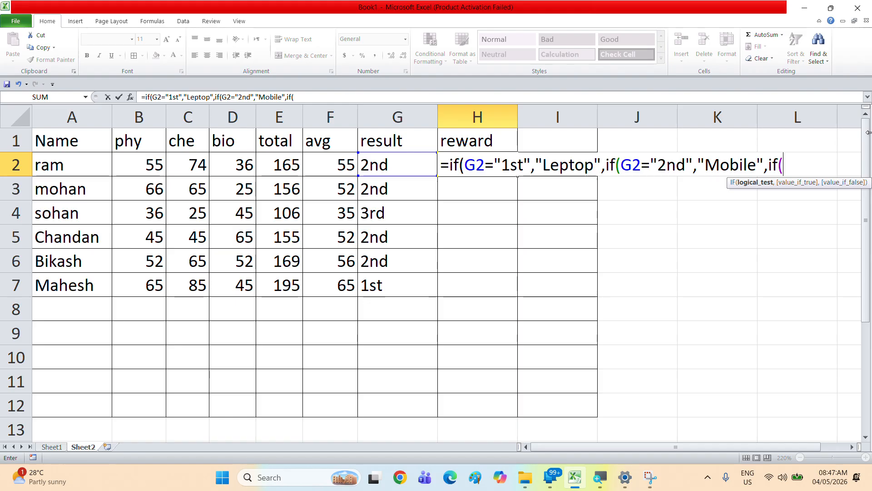
type("2=")
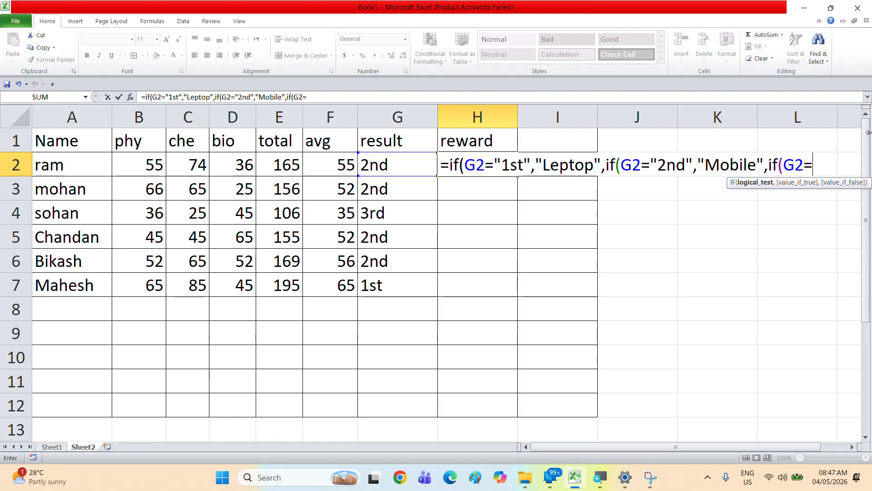
Step: Add a third IF returning "Watch" for "3rd" and "Pen" otherwise, close the brackets and enter the formula
type("\"")
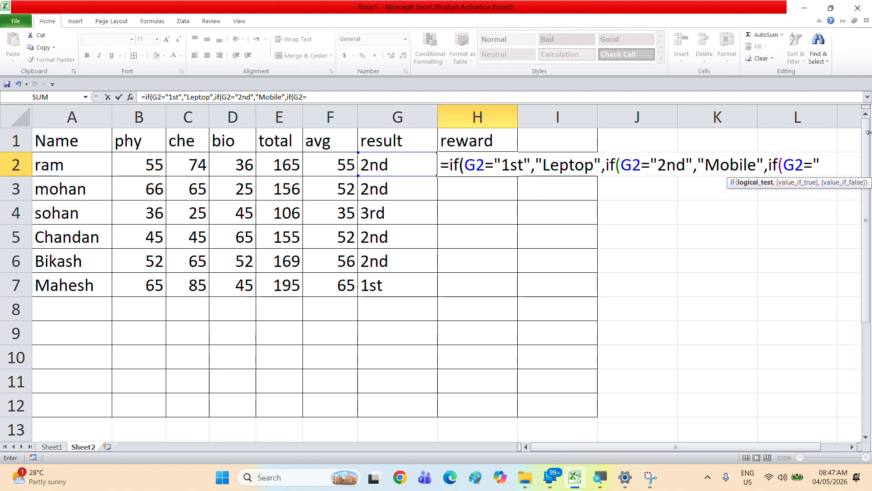
type("3rd\",")
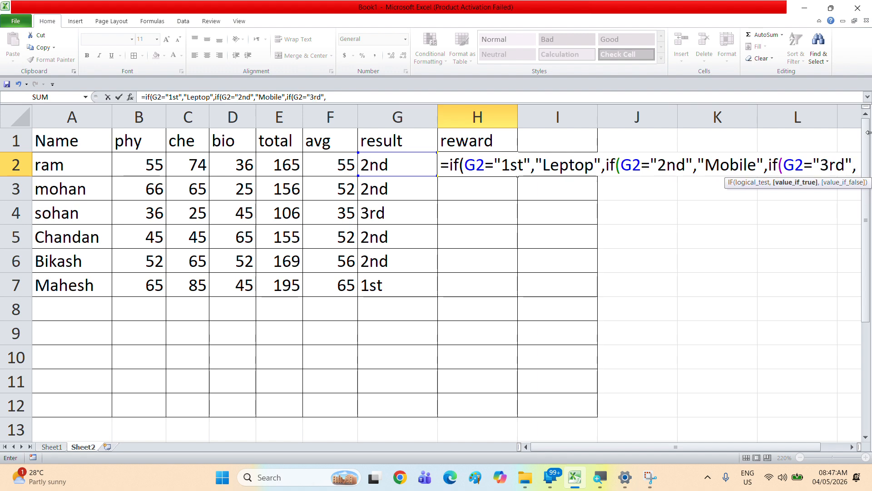
type("\"")
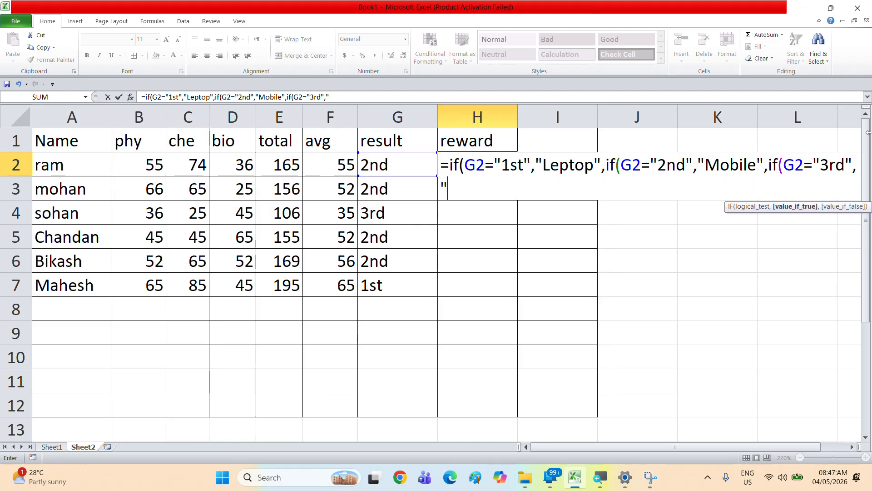
type("W")
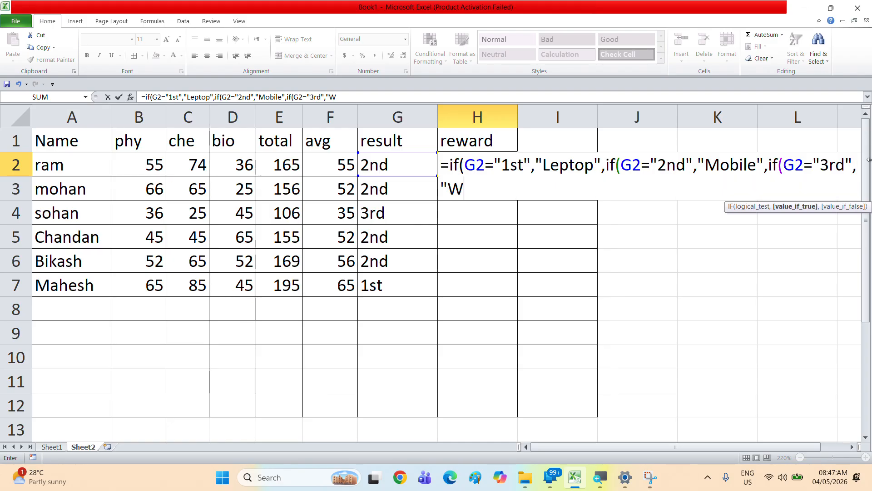
type("atch")
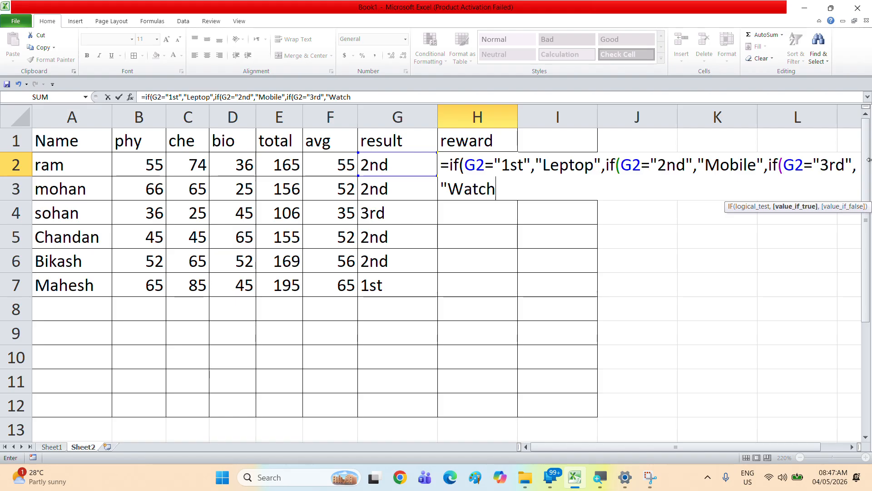
type("\",")
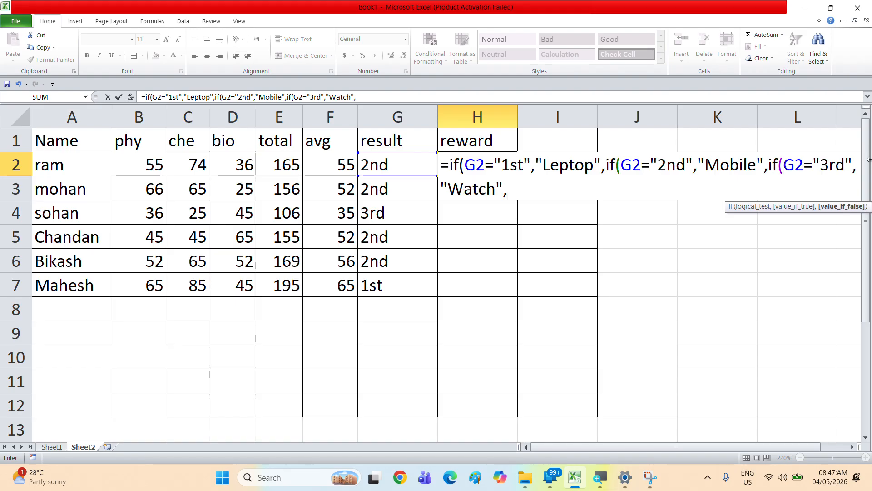
type("\"Pen\")")
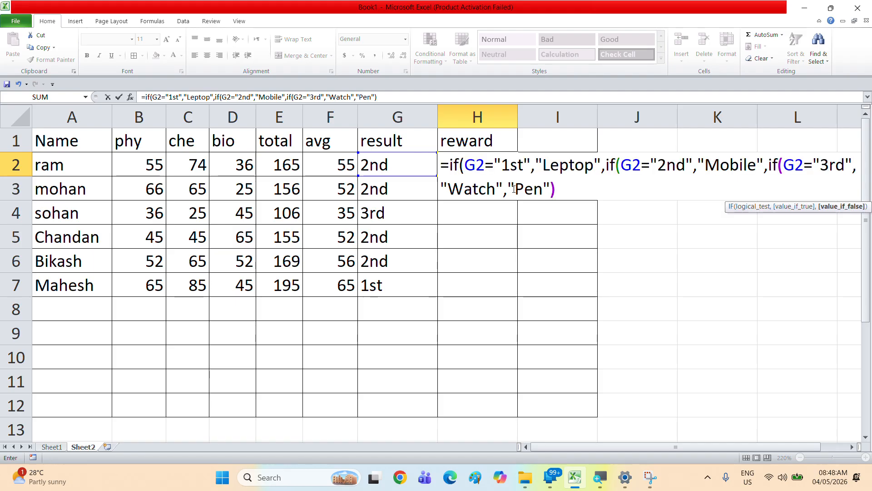
type(")")
key("Return")
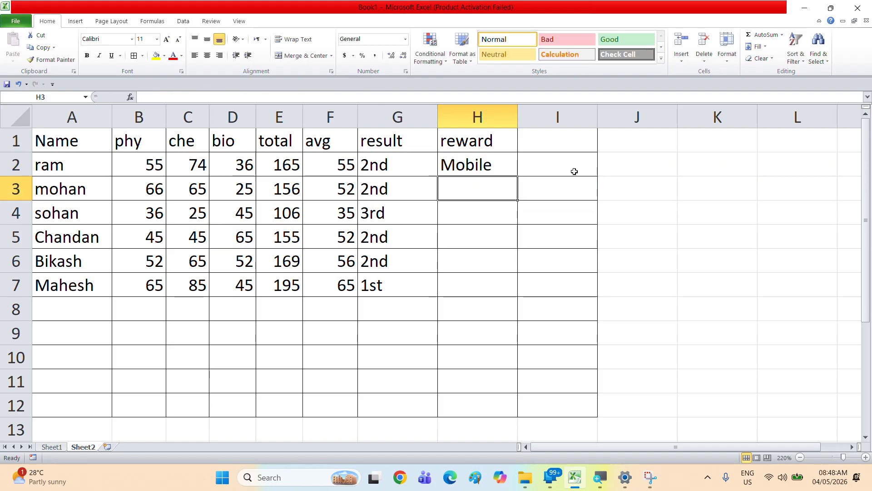
Step: Fill the reward formula from H2 down through H7
left_click(486, 163)
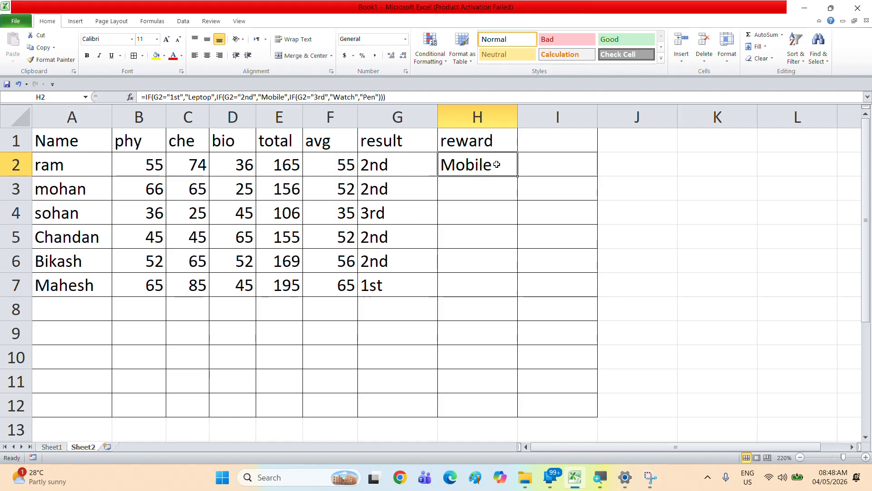
left_click_drag(517, 177, 504, 297)
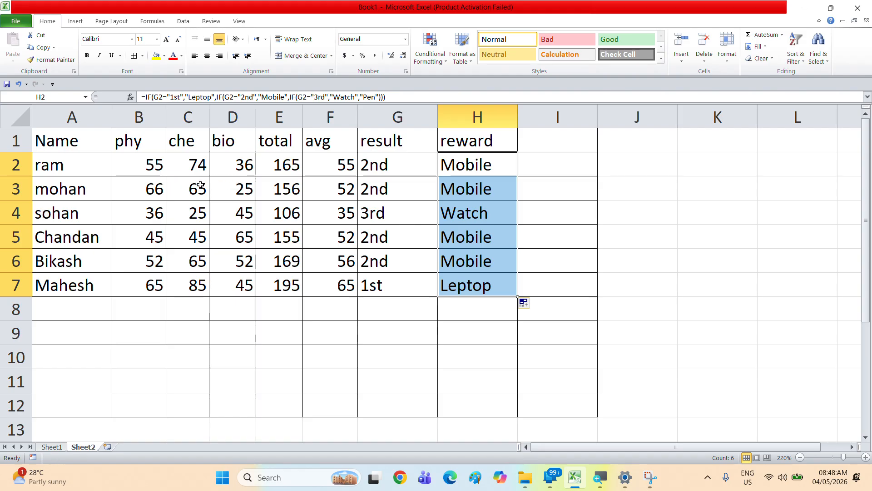
Step: Change mohan's phy mark to 12 and che mark to 18
left_click(161, 186)
type("12")
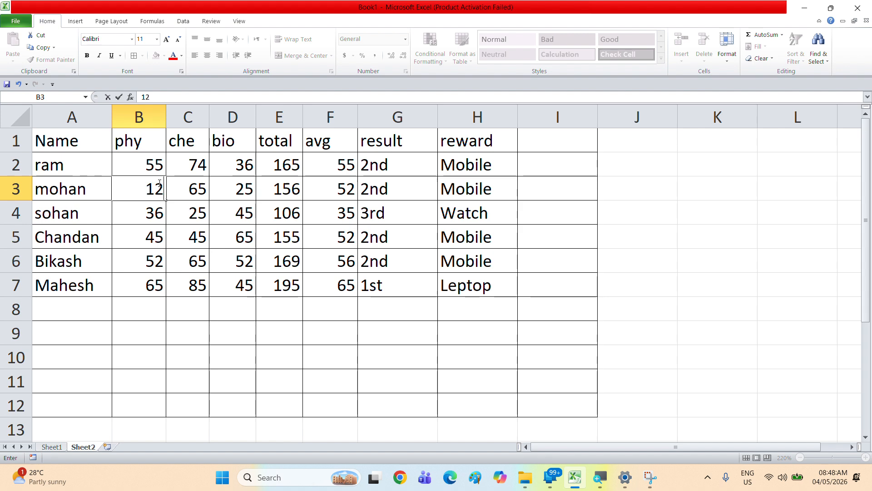
key("Tab")
type("18")
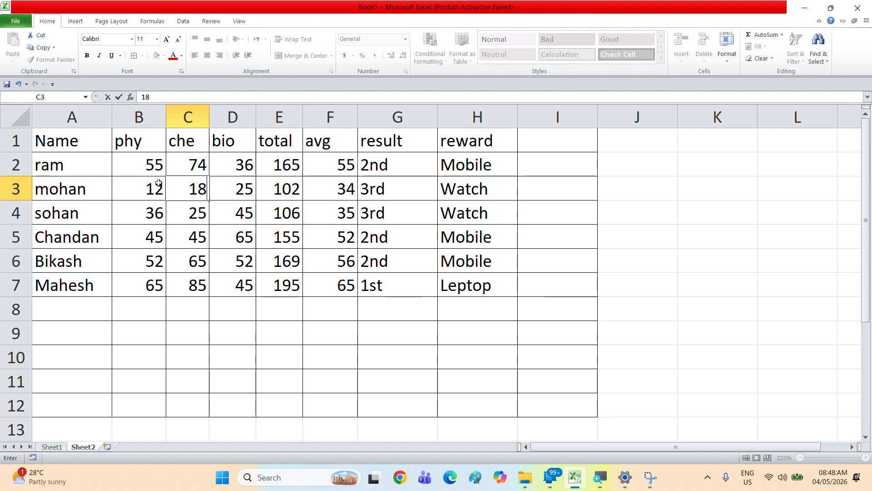
key("Tab")
key("Return")
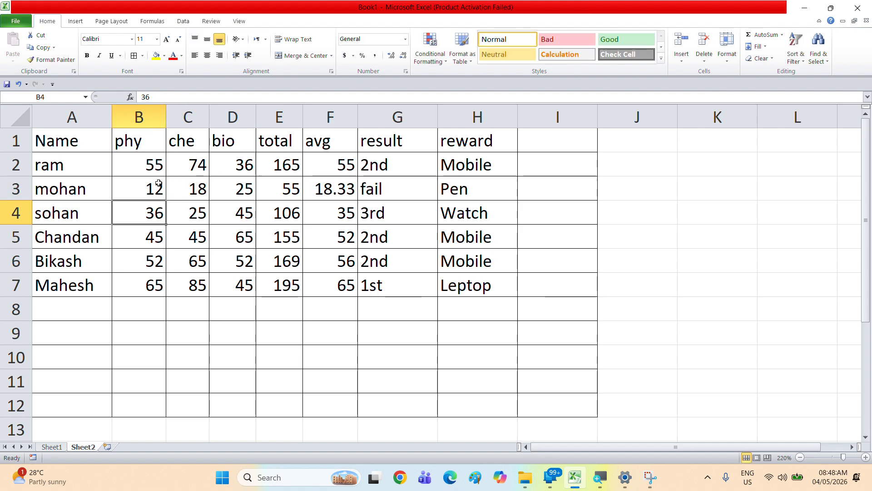
Step: Change Bikash's phy, che and bio marks to 30, 35 and 40
key("Return")
key("Return")
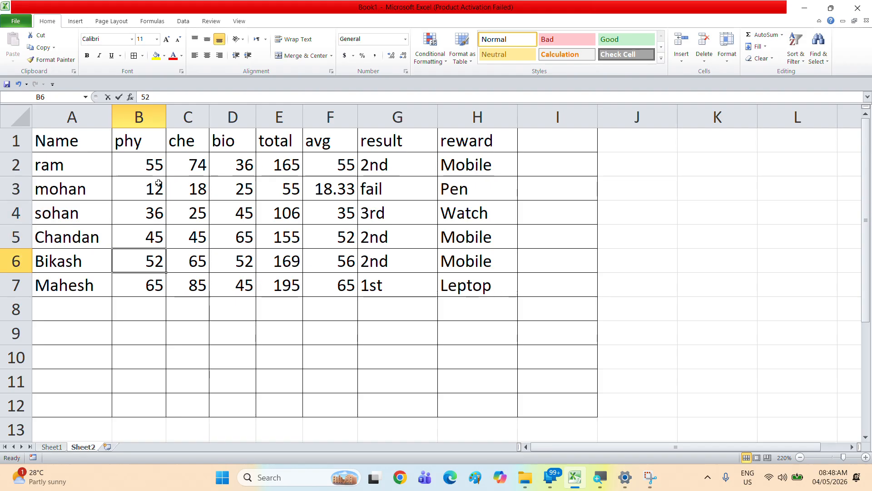
type("30")
key("Tab")
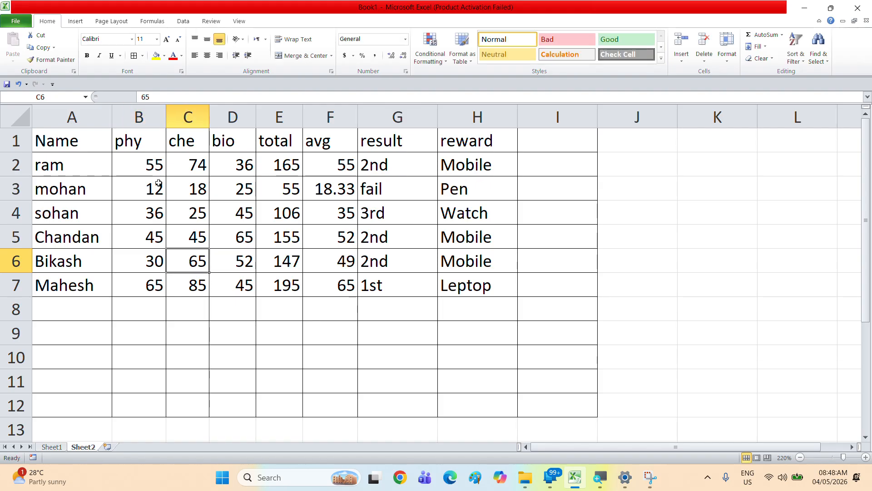
type("35")
key("Tab")
type("40")
key("Return")
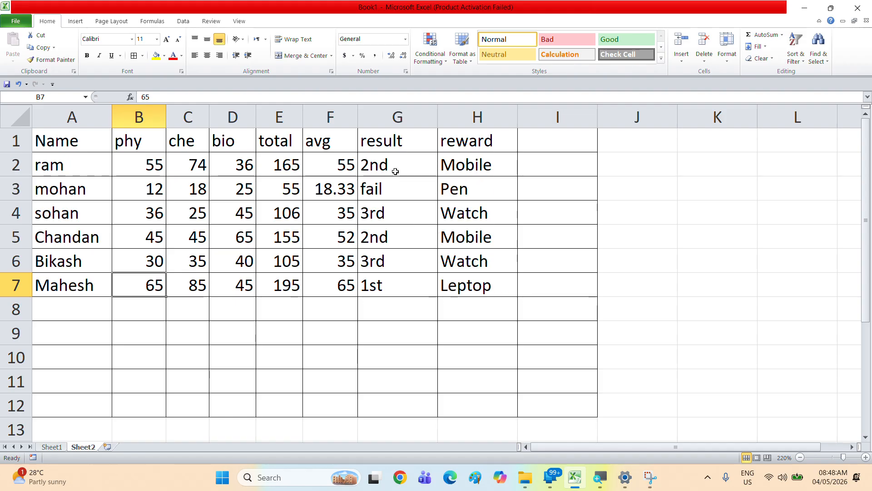
Step: Inspect the nested IF formulas in the reward cell H2 and the result cell G2
double_click(442, 163)
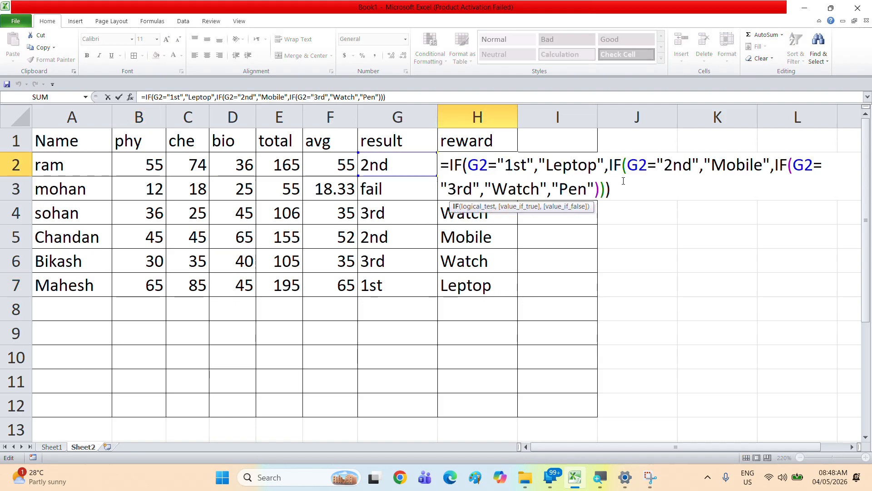
left_click_drag(623, 181, 372, 139)
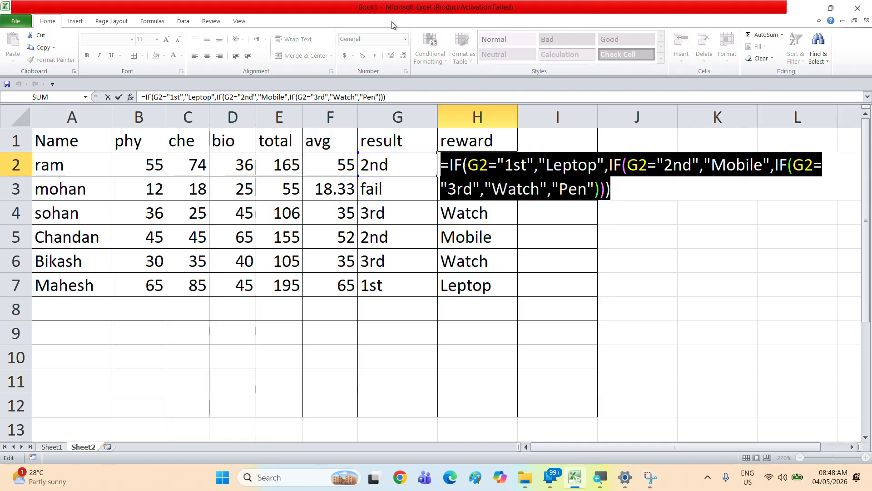
left_click(379, 20)
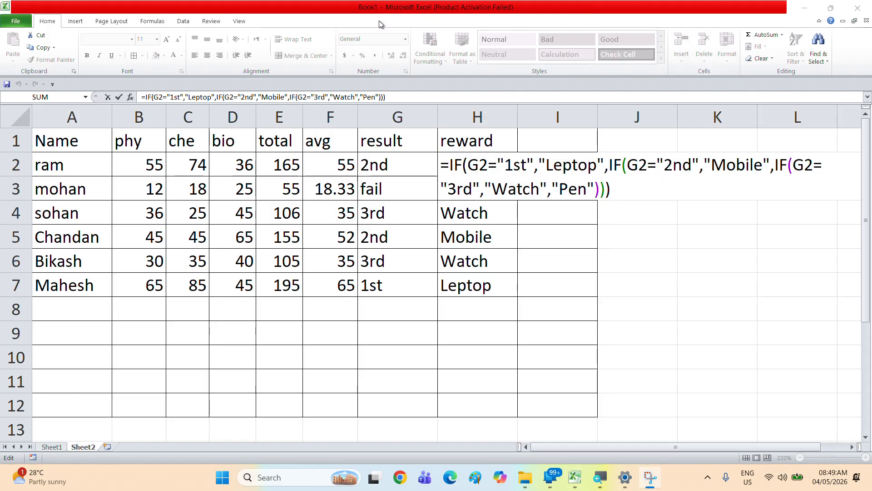
left_click(532, 179)
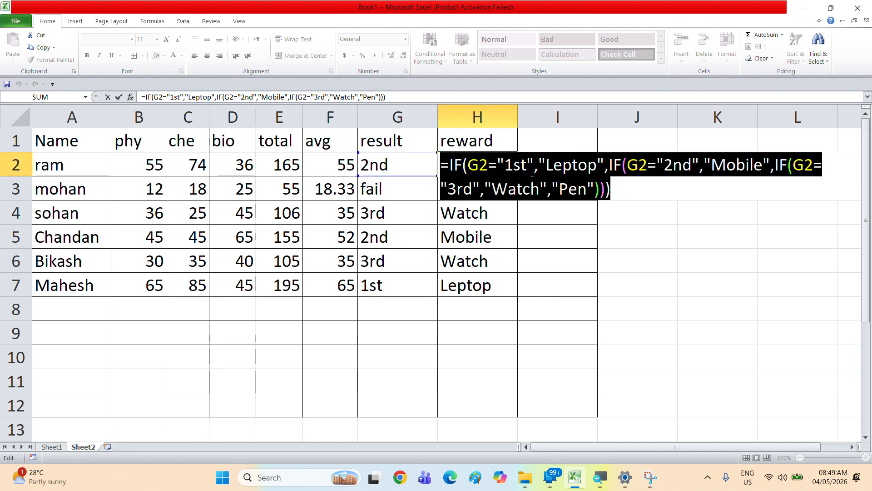
key("Return")
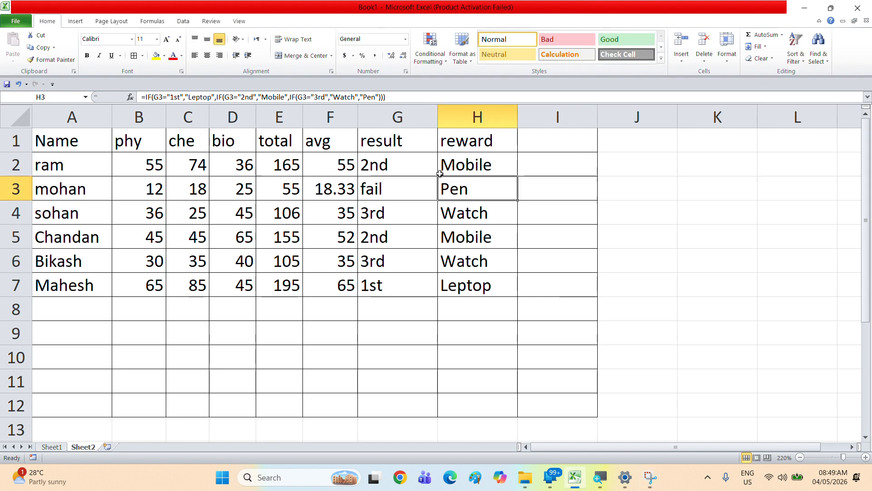
left_click(376, 164)
double_click(376, 164)
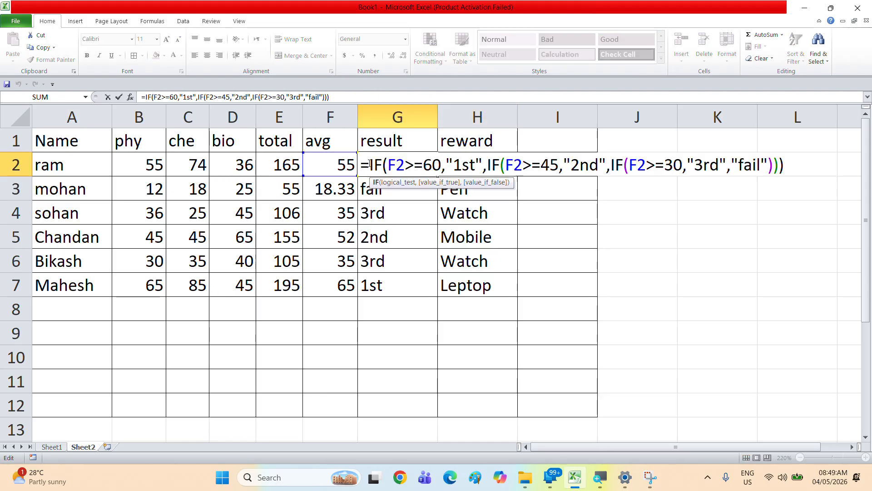
left_click_drag(379, 162, 789, 168)
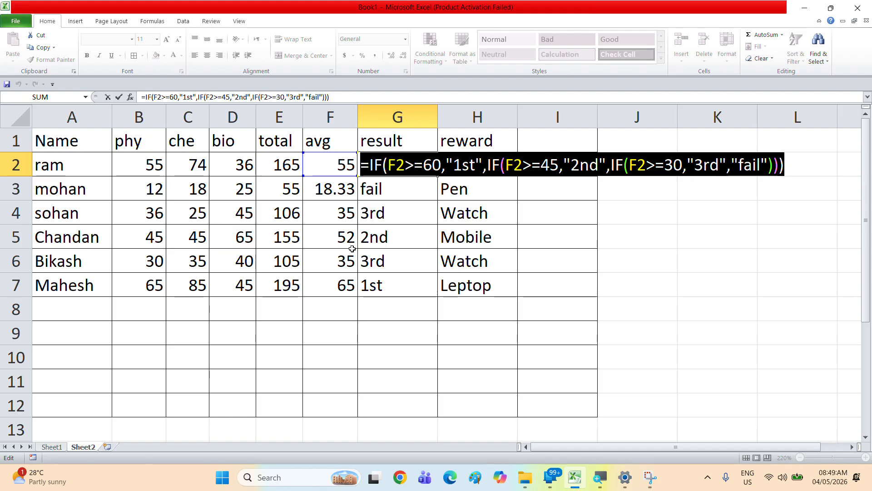
key("Return")
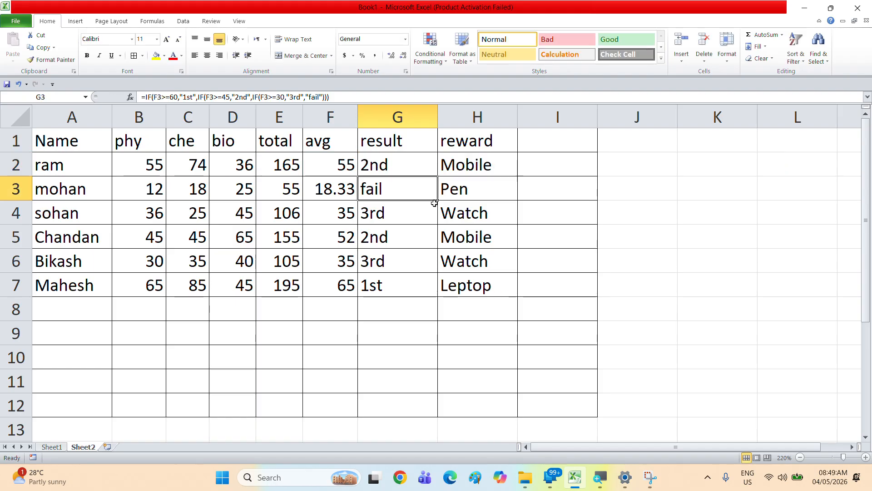
Step: Inspect the AVERAGE formula in F2 and the SUM formula in E2
left_click(317, 172)
double_click(333, 170)
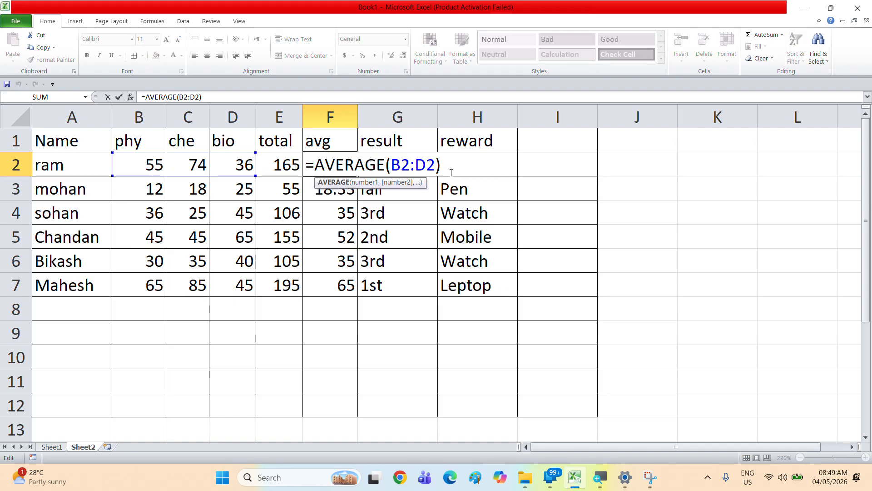
key("Return")
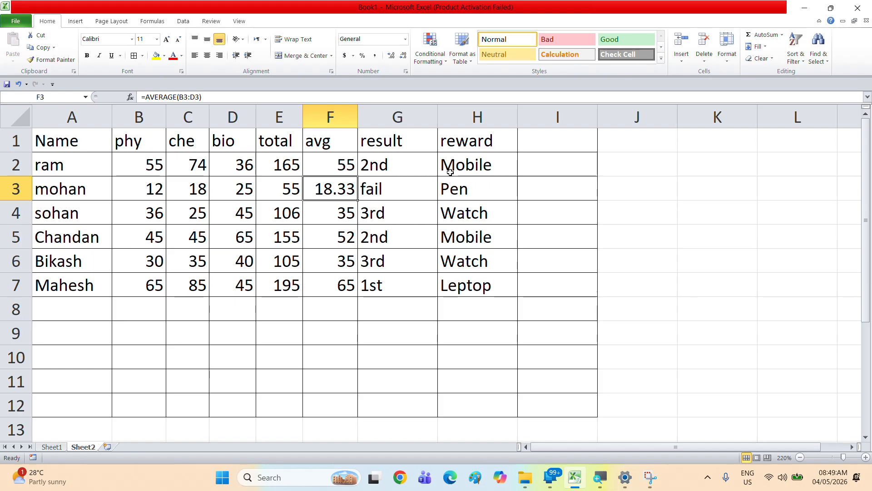
left_click(286, 165)
double_click(286, 165)
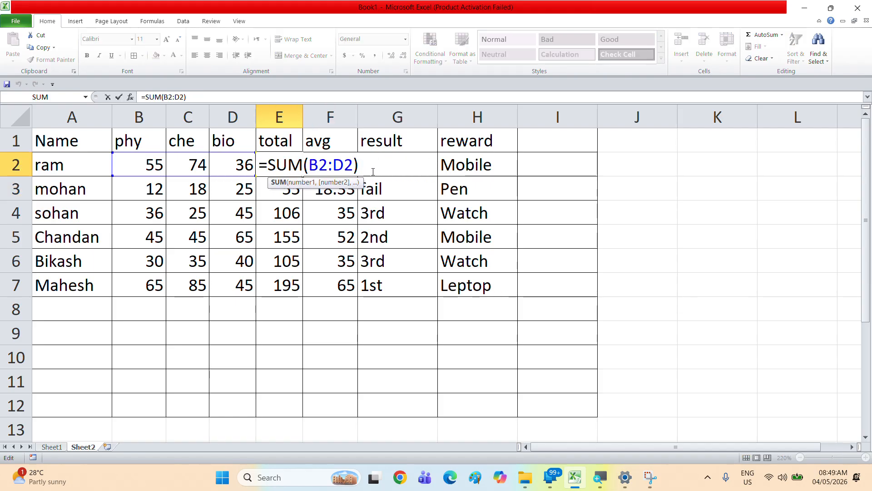
left_click_drag(375, 172, 260, 165)
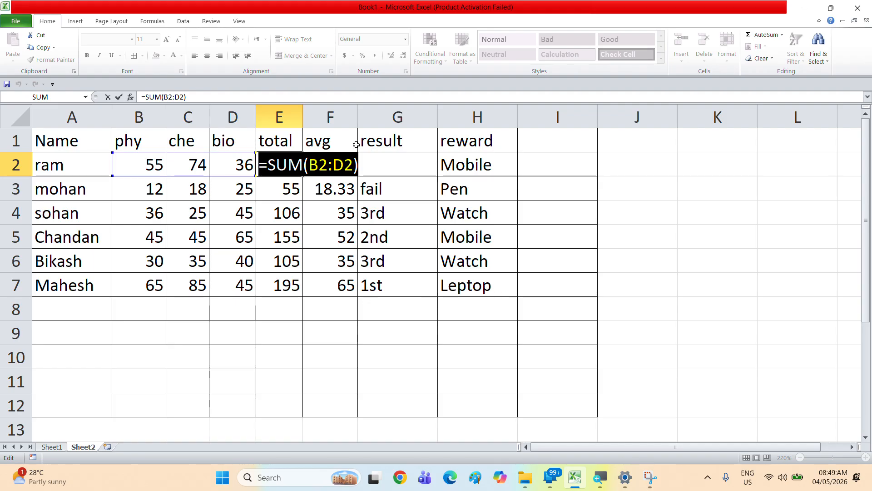
key("Return")
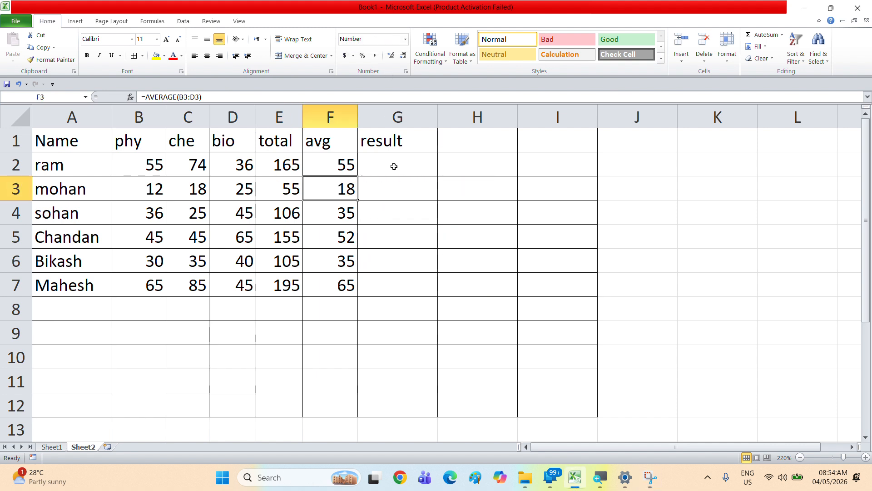
Step: Change mohan's phy, che and bio marks to 45, 88 and 29
left_click(394, 166)
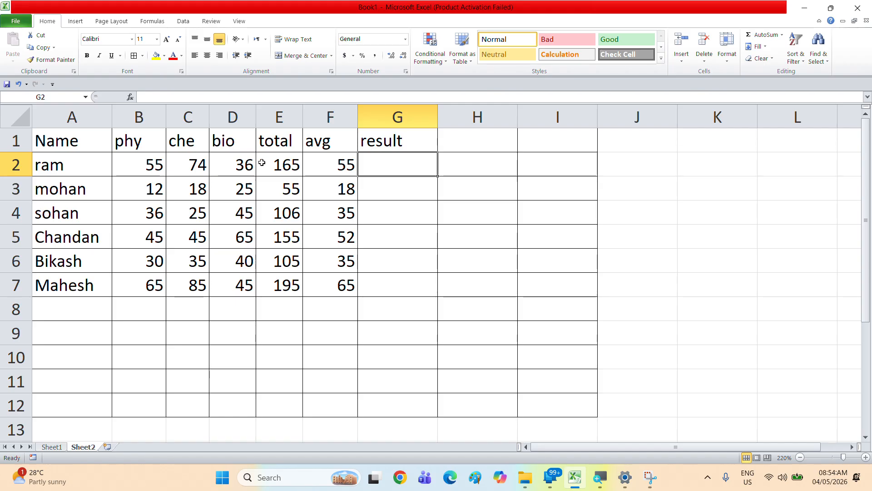
left_click(136, 190)
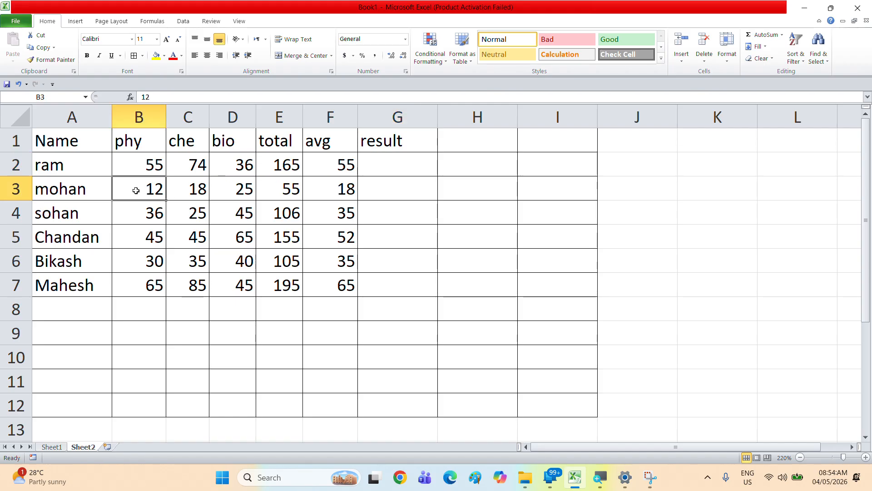
type("45")
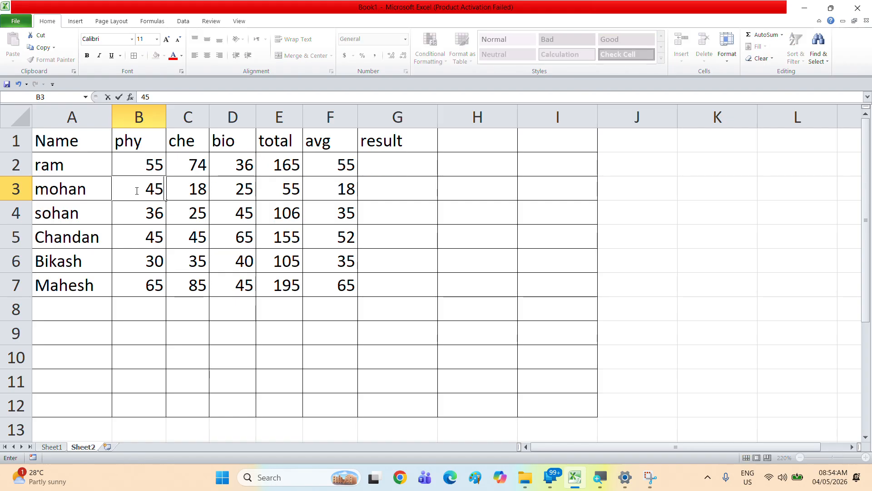
key("Tab")
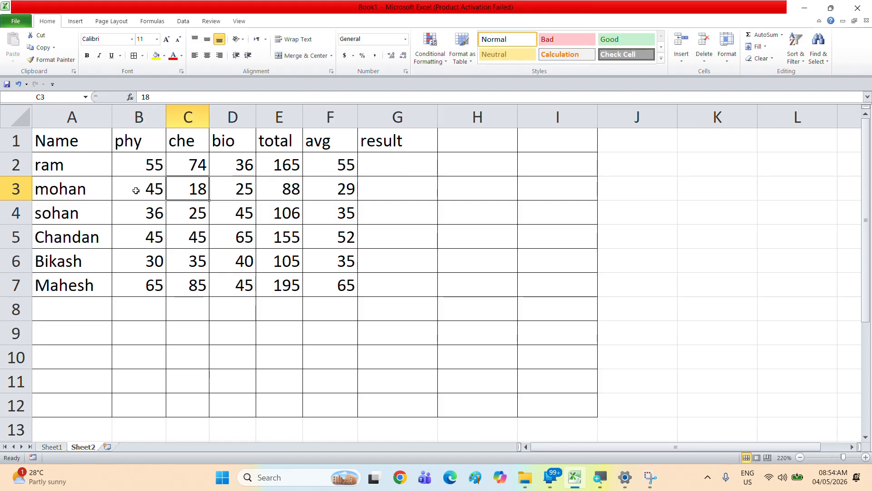
type("88")
key("Tab")
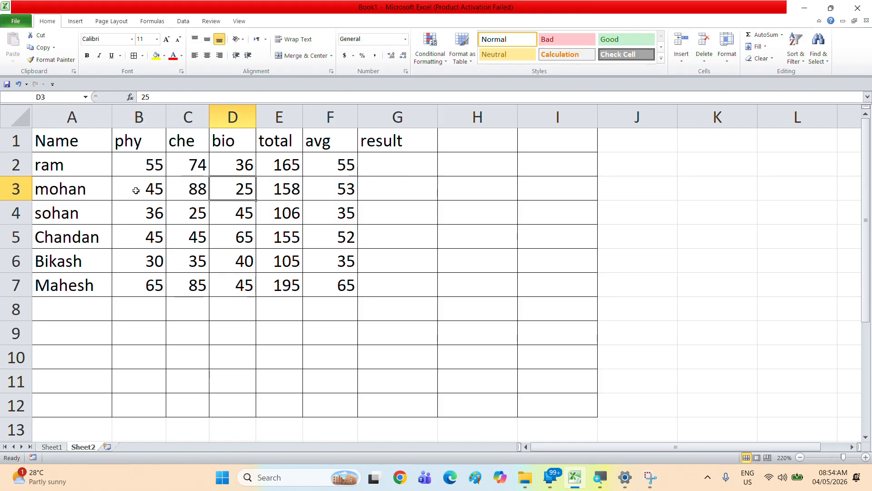
type("29")
key("Tab")
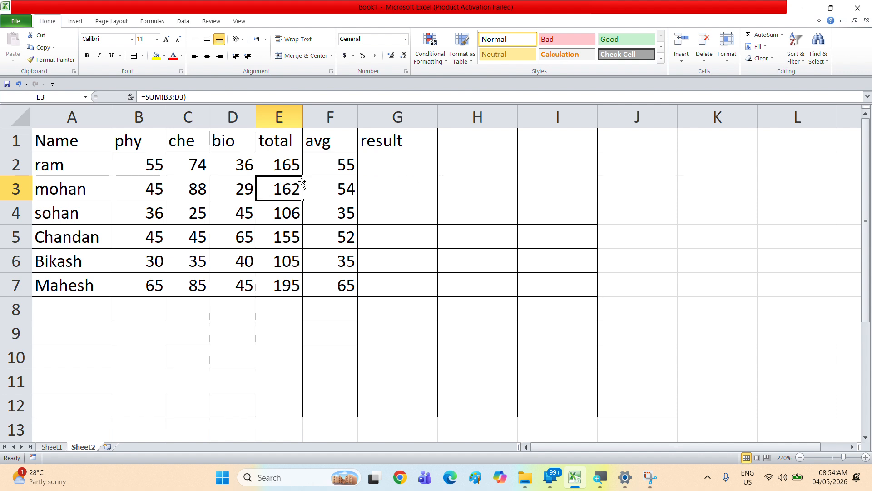
Step: Start an IF formula in G2 whose AND test first requires B2 to be at least 30
left_click(375, 172)
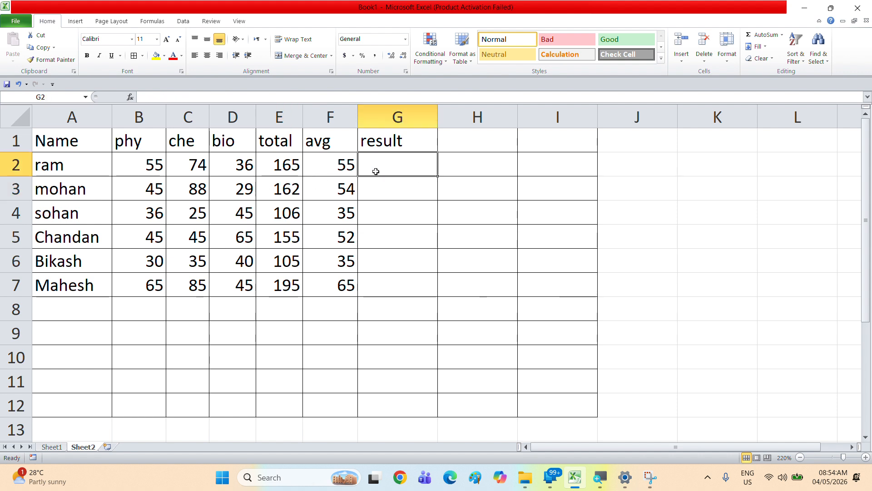
type("=")
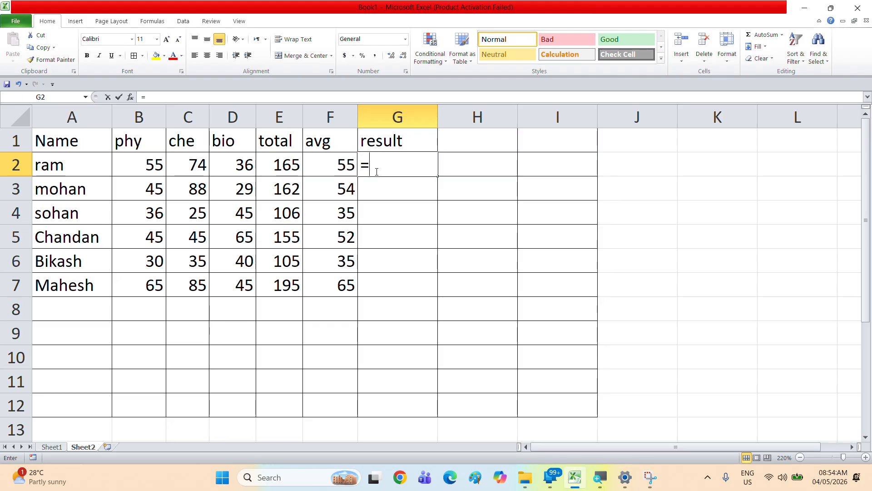
type("if(")
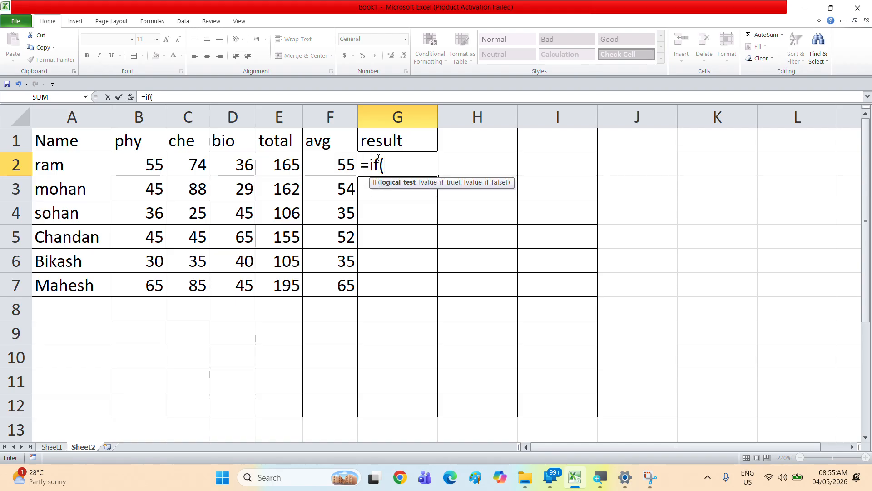
type("and")
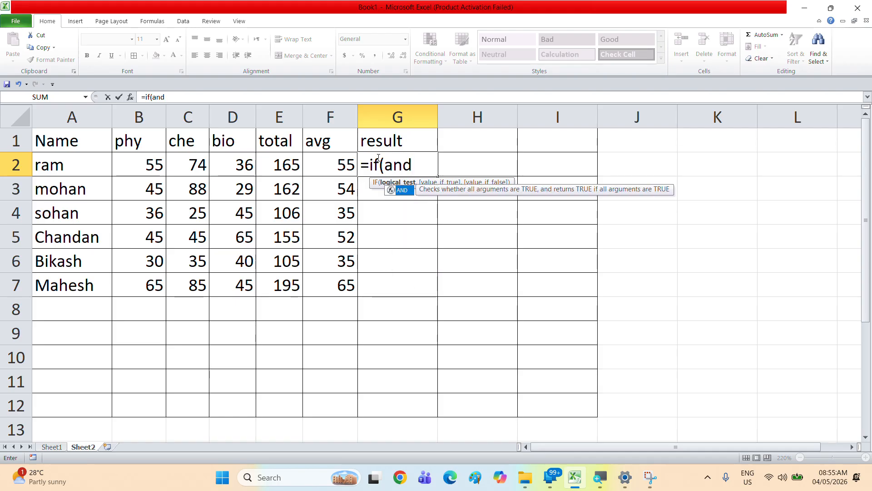
type("(")
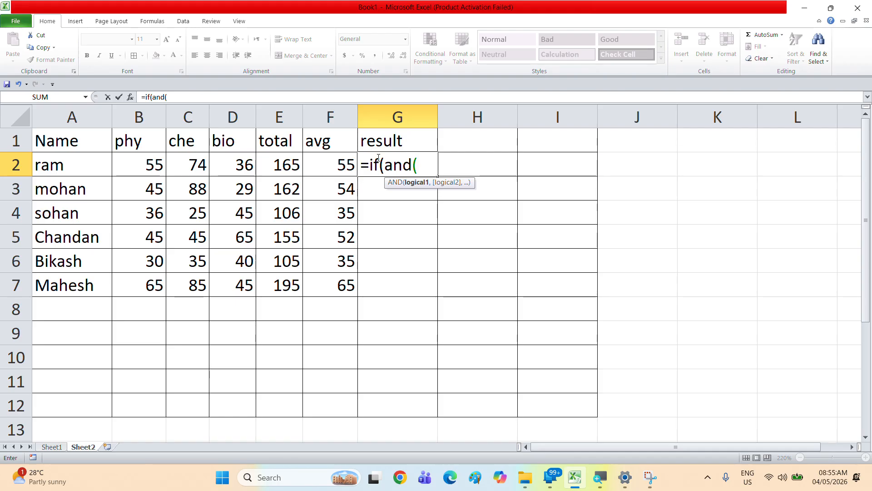
left_click(132, 160)
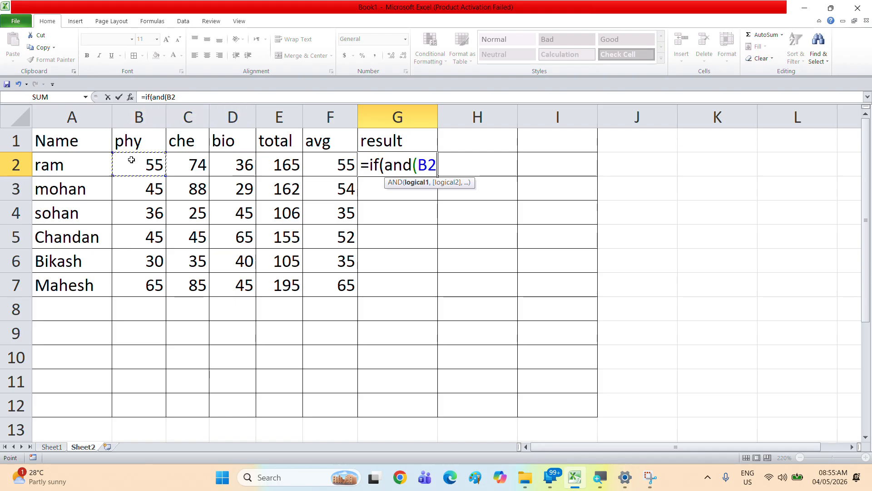
type(">=")
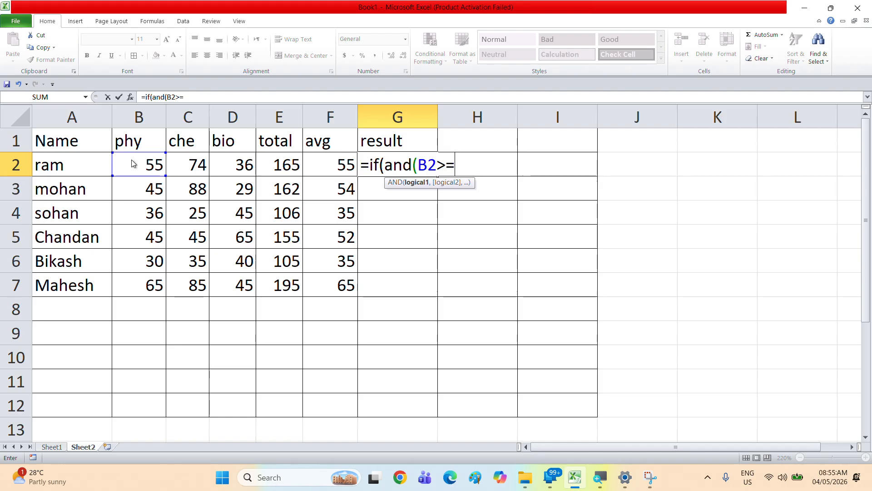
type("30")
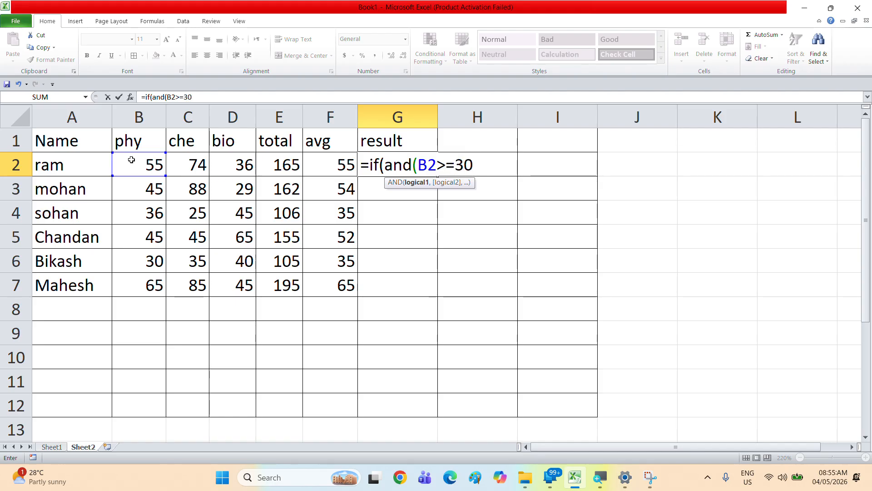
type(",")
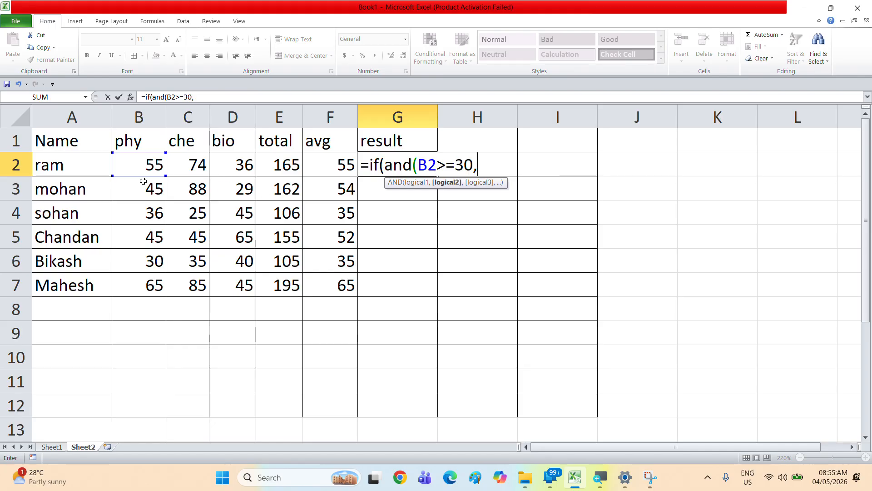
Step: Add conditions C2>=30 and D2>=30 to the AND test and close it
left_click(196, 165)
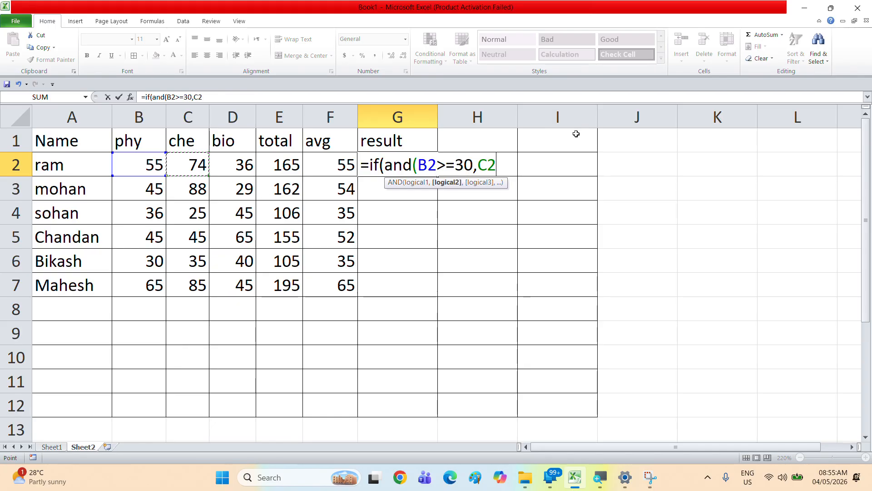
type(">=30")
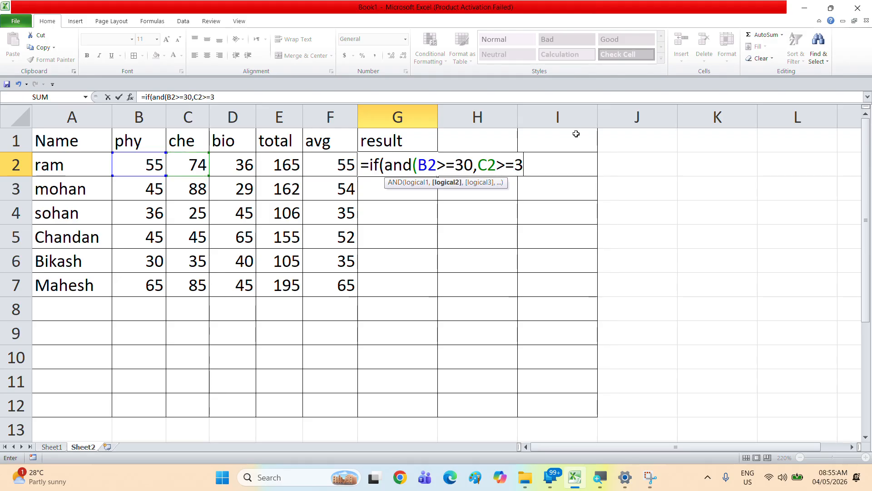
type(",")
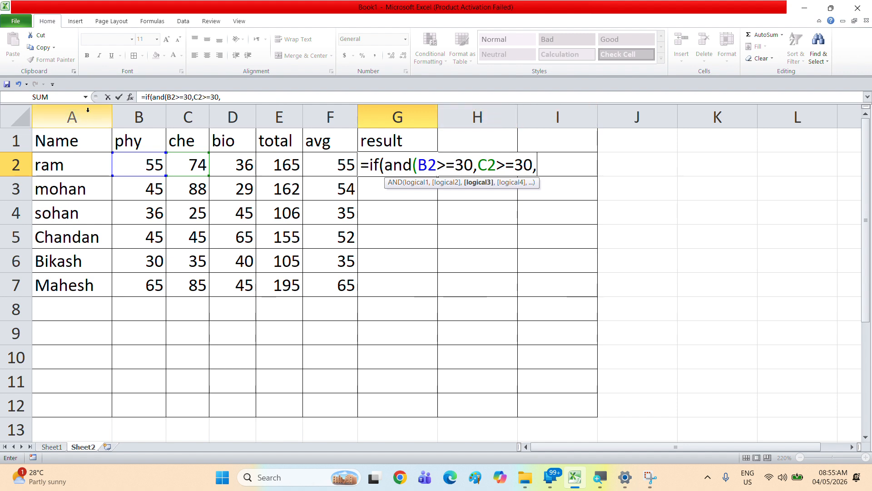
left_click(248, 165)
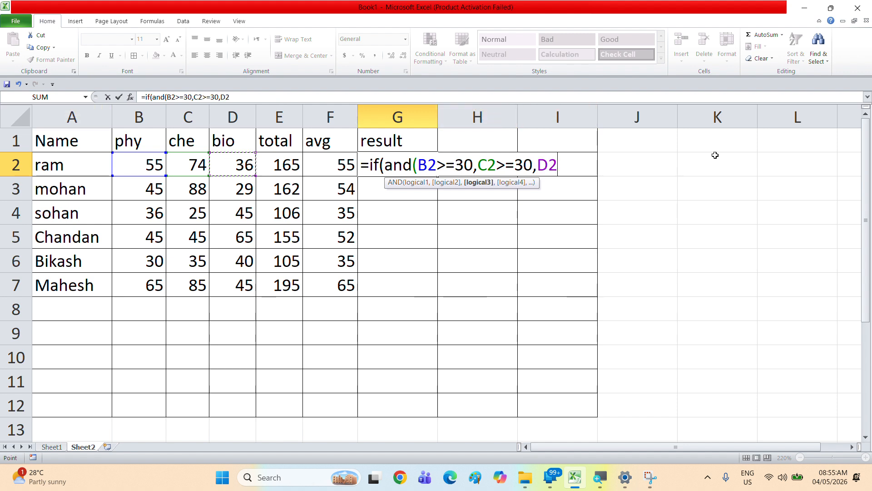
type(">=")
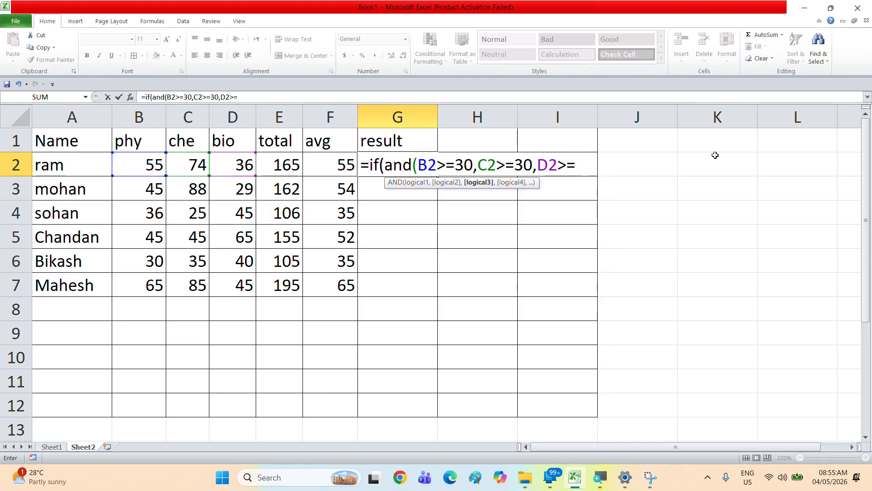
type("30),")
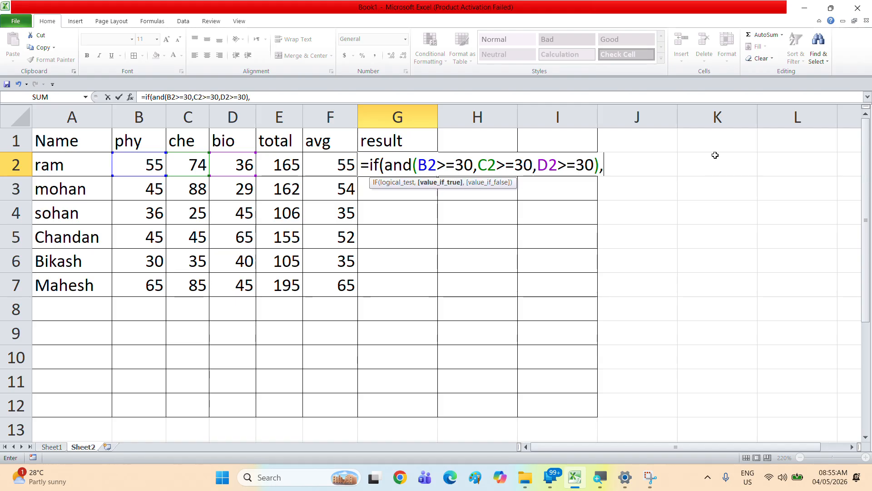
type("if")
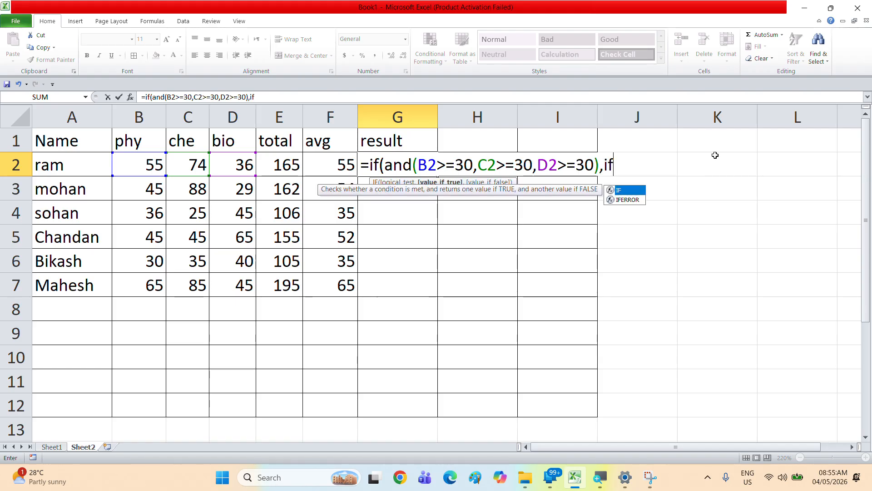
type("(")
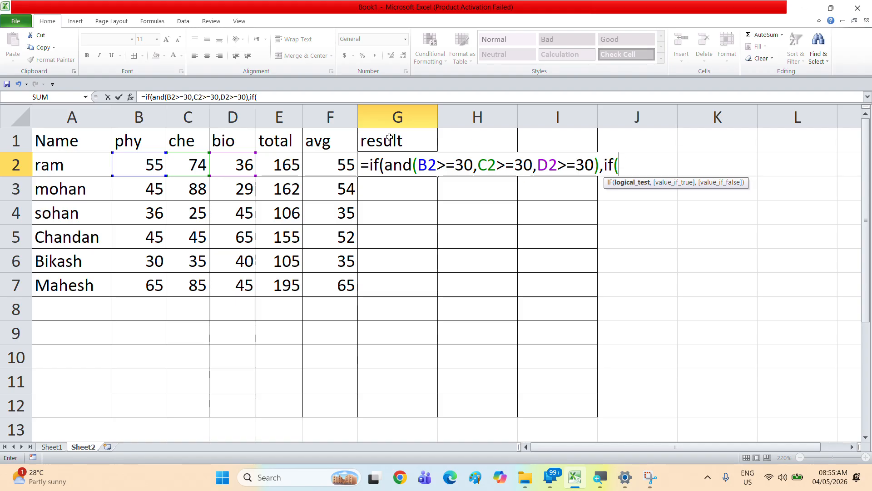
Step: Add a nested IF as the true value returning "1st" when F2 is at least 60
left_click(350, 167)
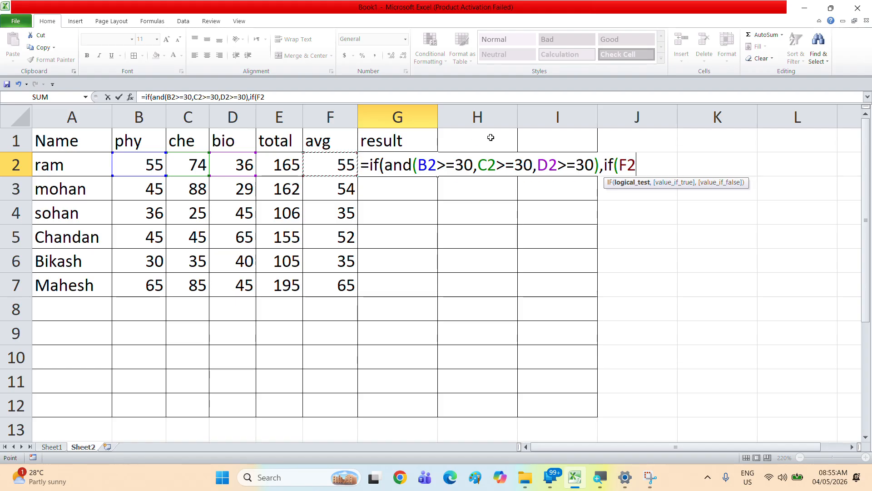
type(">=")
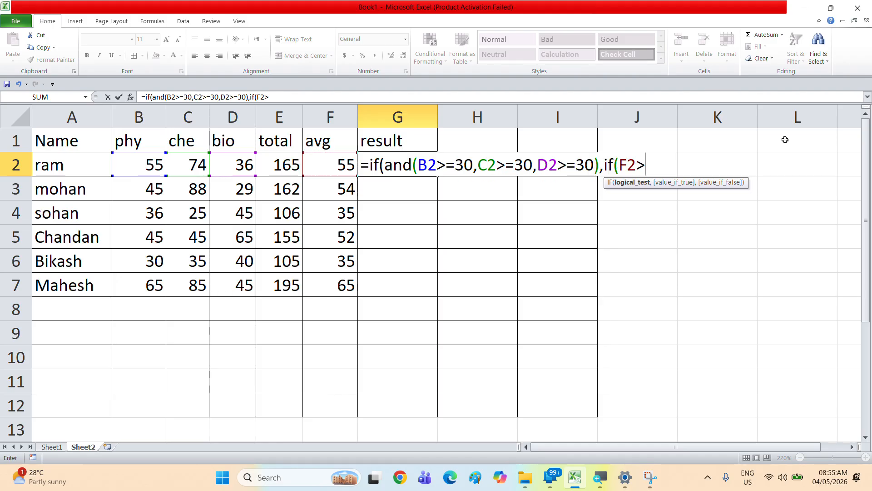
type("60,")
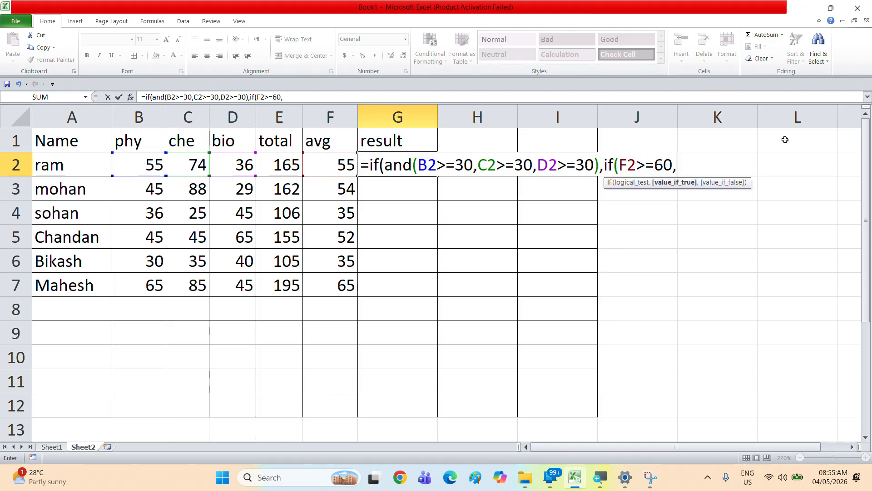
type("\"1st")
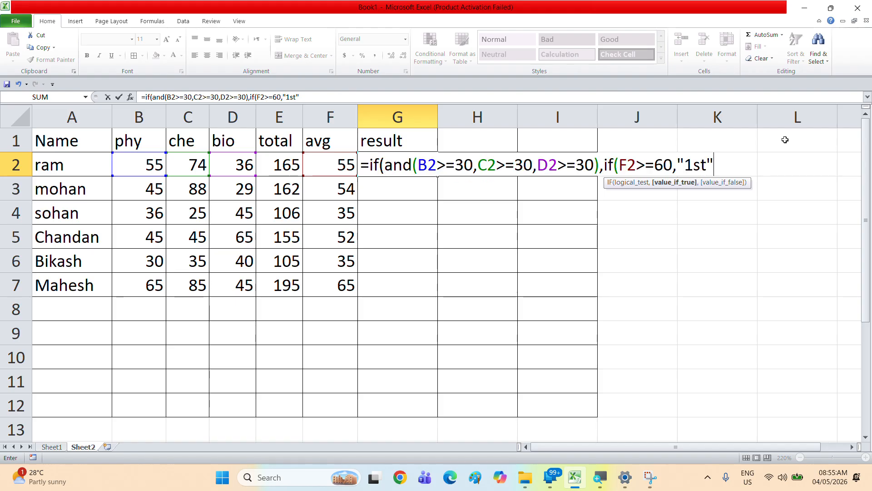
type("\",")
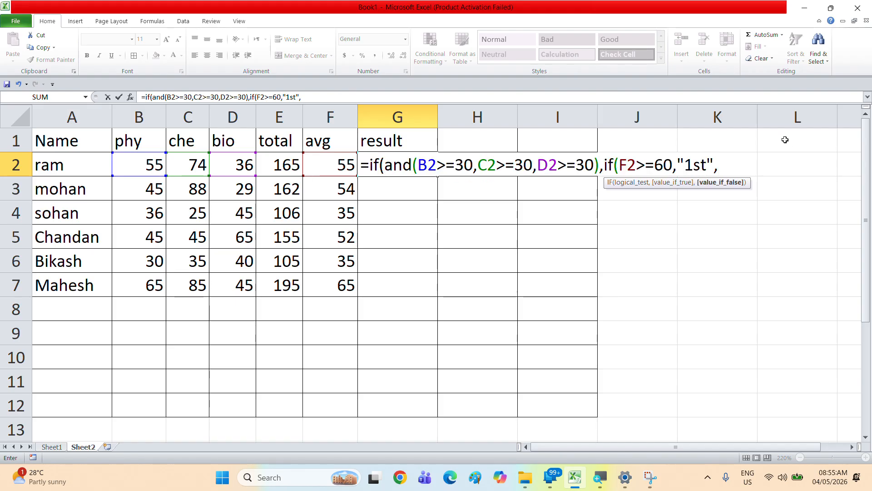
type("if(")
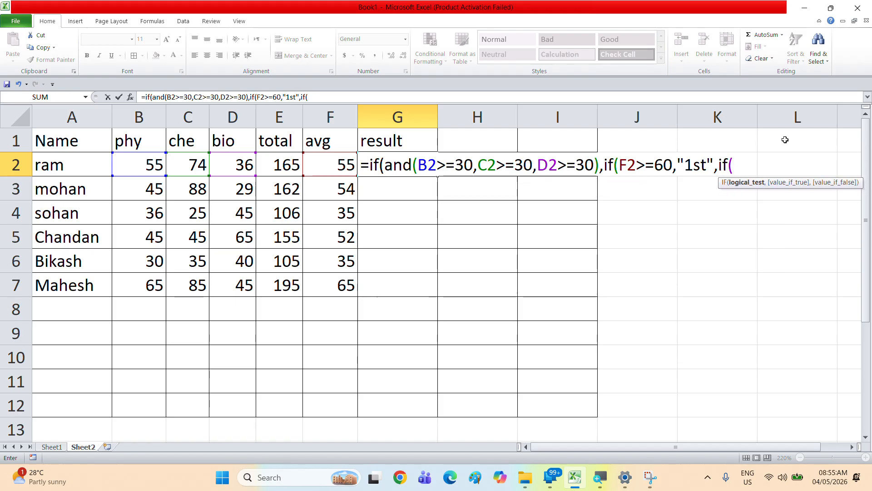
Step: Nest a second IF returning "2nd" when F2 is at least 45
left_click(320, 173)
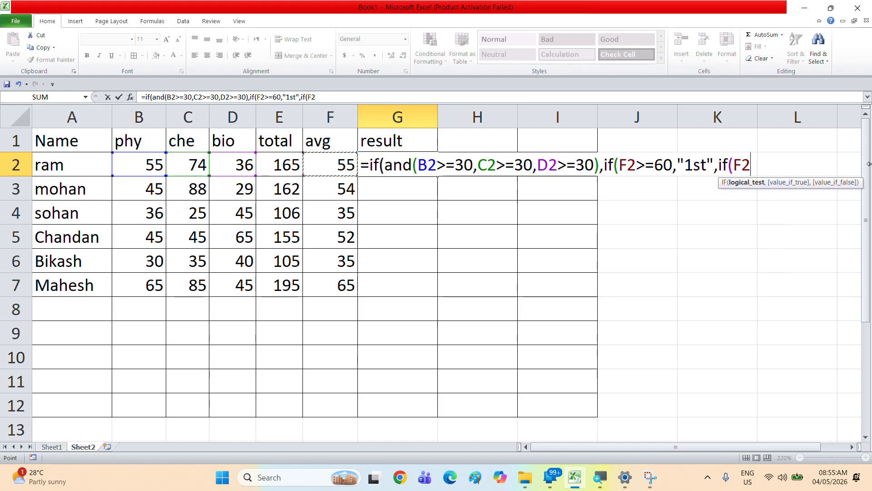
type(">")
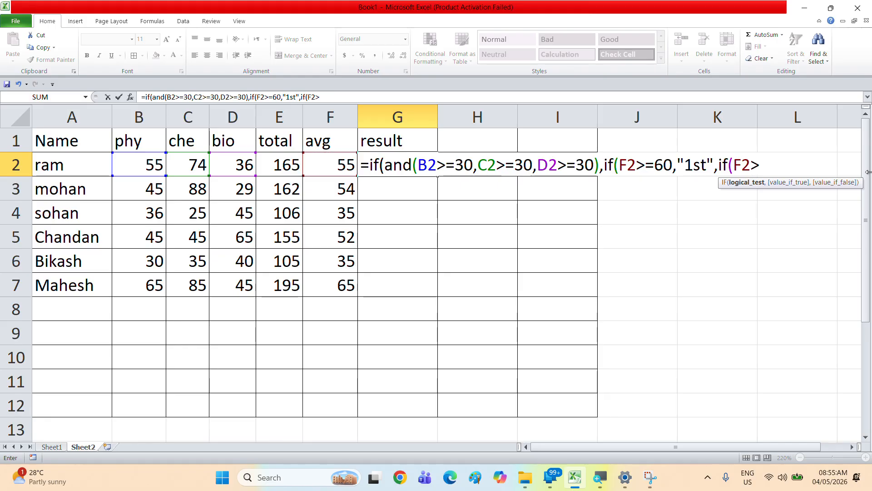
type("=45,")
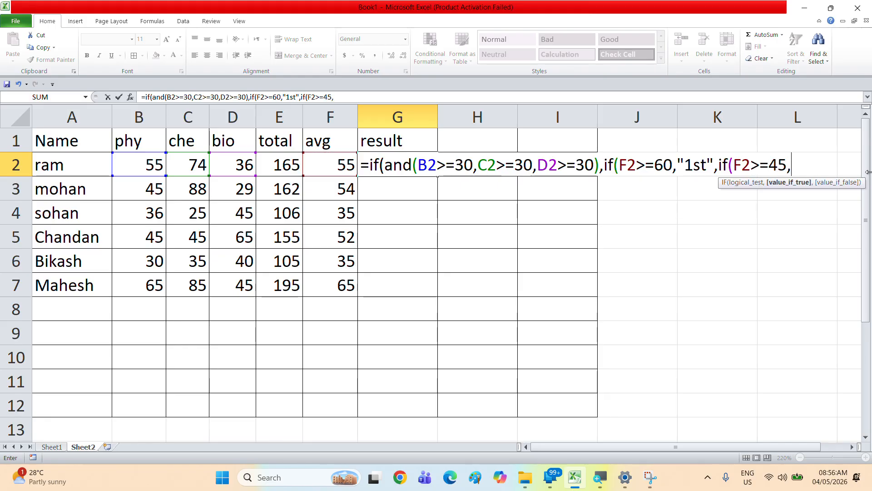
type("\"2")
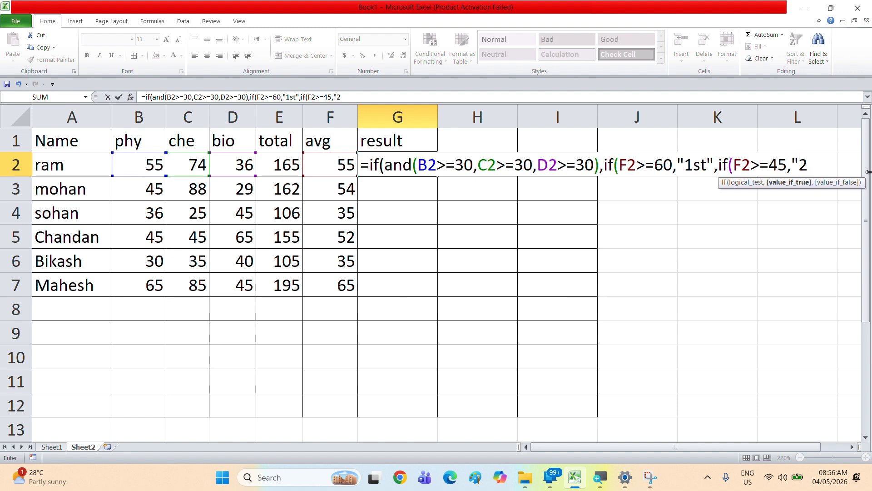
type("nd\",")
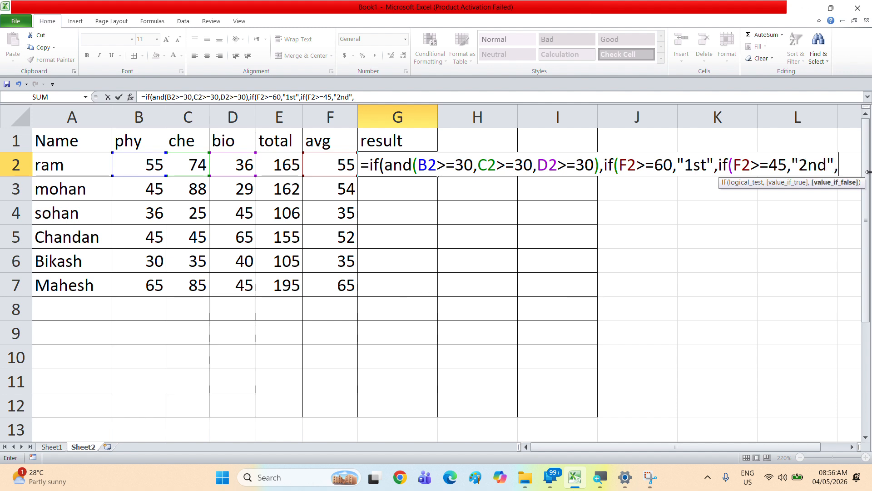
type("if")
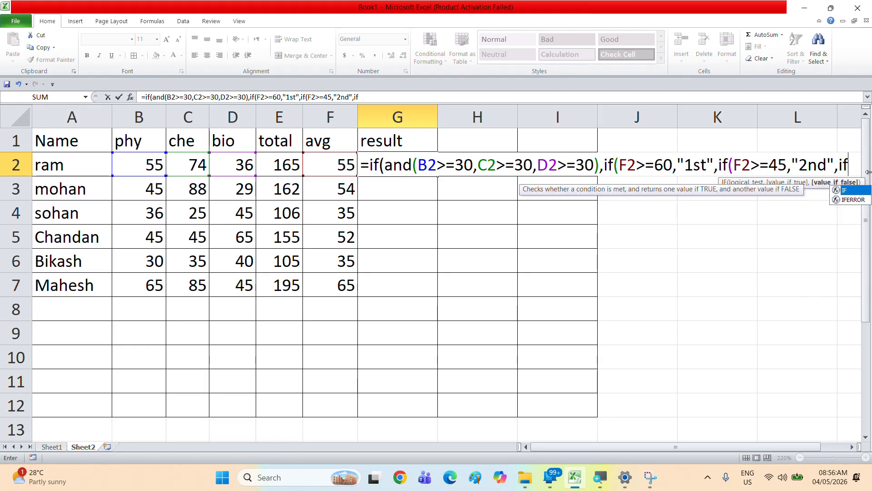
type("(F")
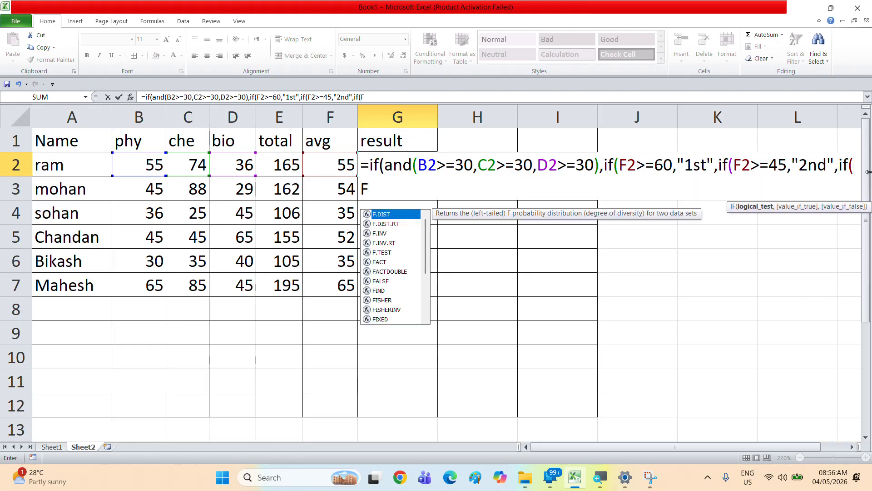
type("2>=")
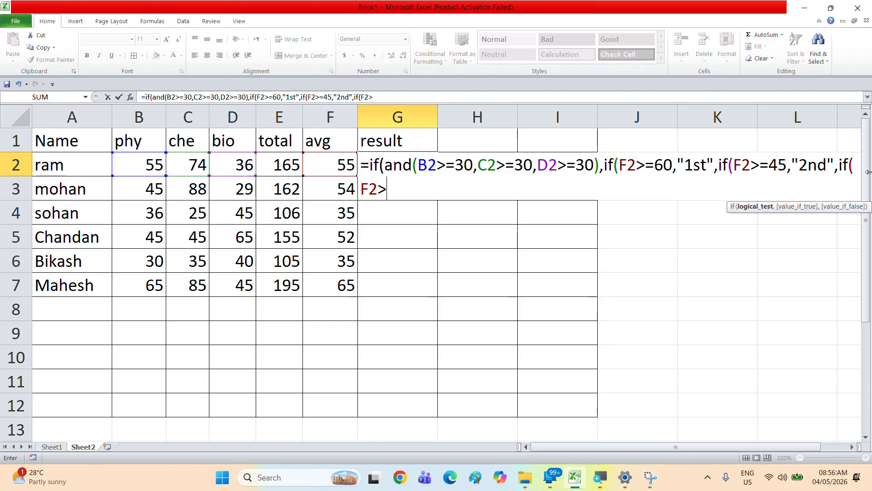
type("30")
type(",\"3r")
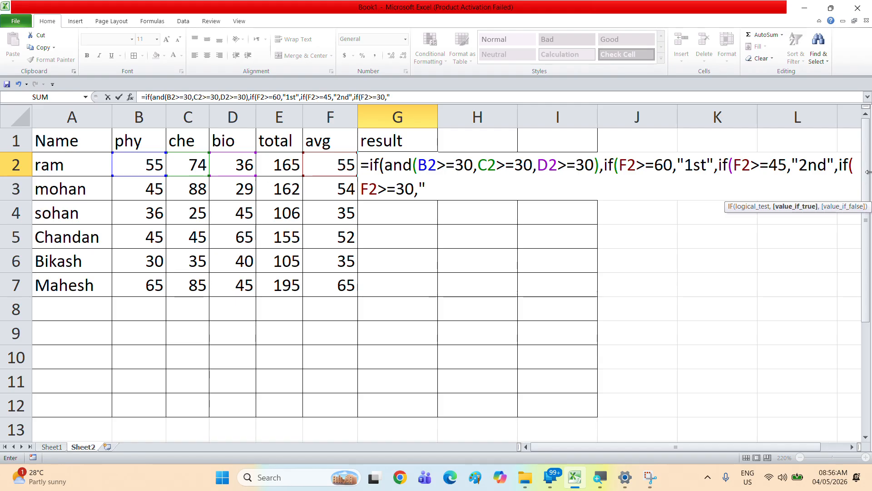
type("d\")))")
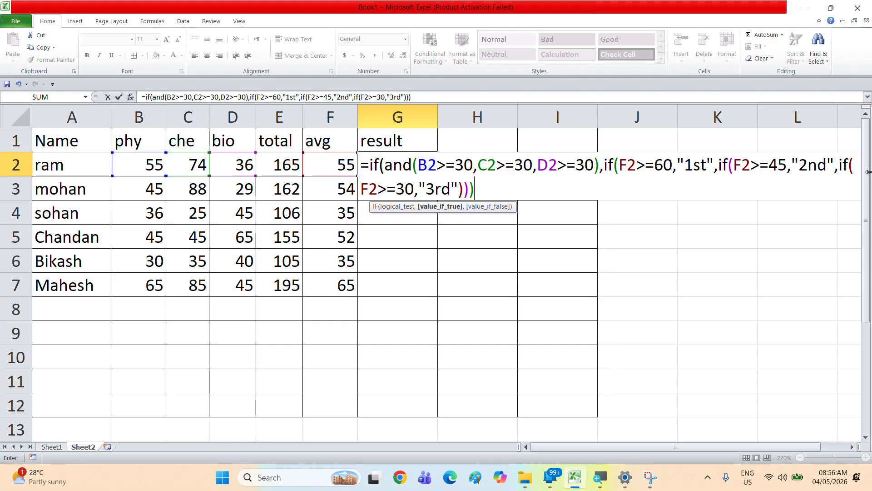
type(",")
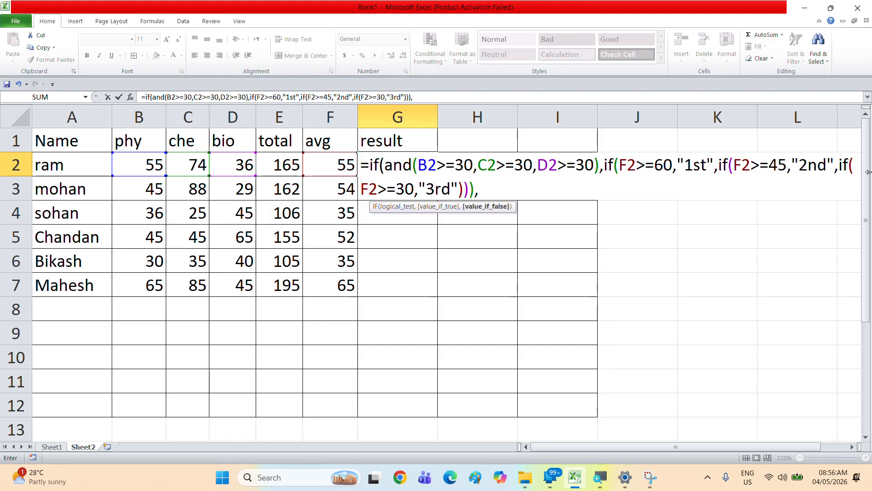
type("\"Subj")
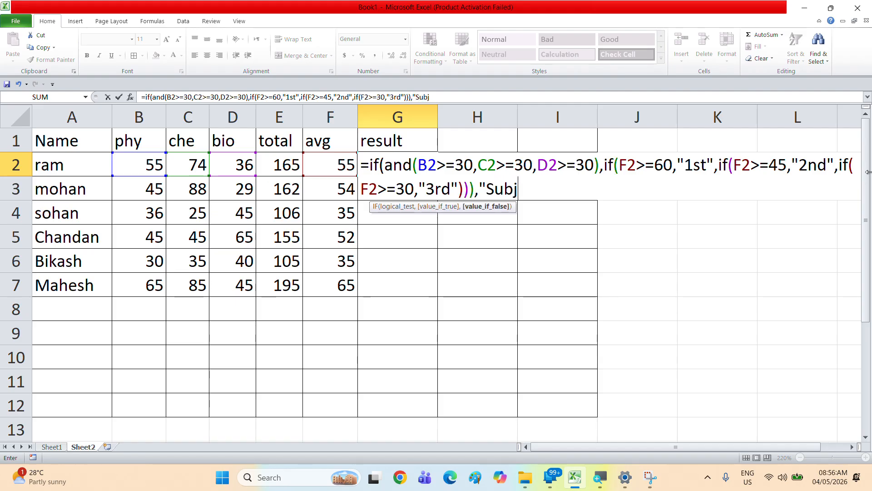
type("ect fail")
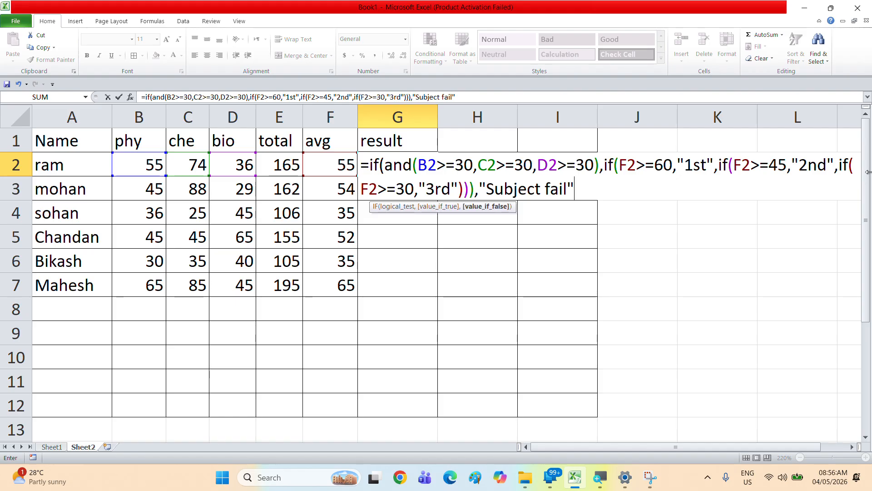
type("\")")
Step: Finish the G2 formula with "Subject fail" as the outer false value, enter it, and fill it down to G7
key("Return")
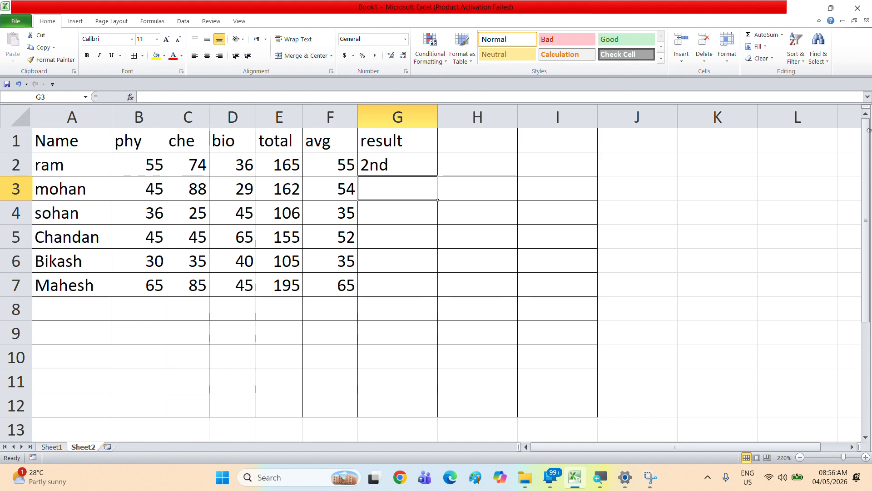
left_click(424, 166)
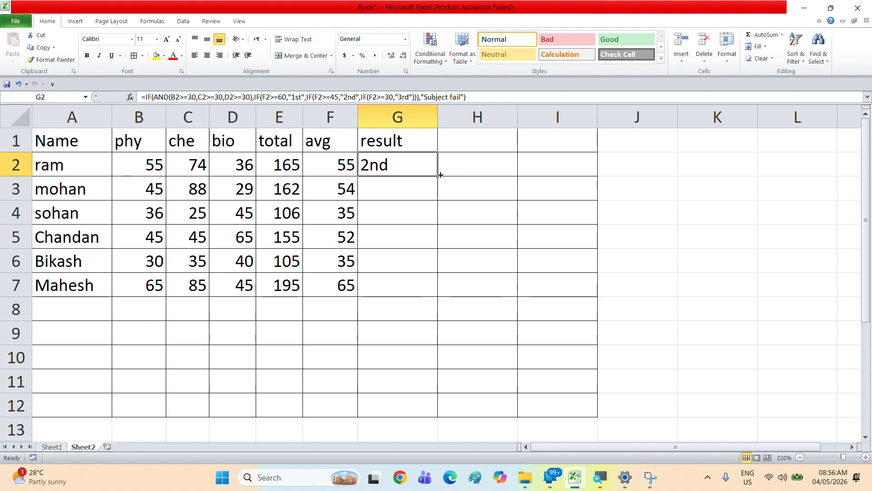
left_click_drag(438, 175, 426, 304)
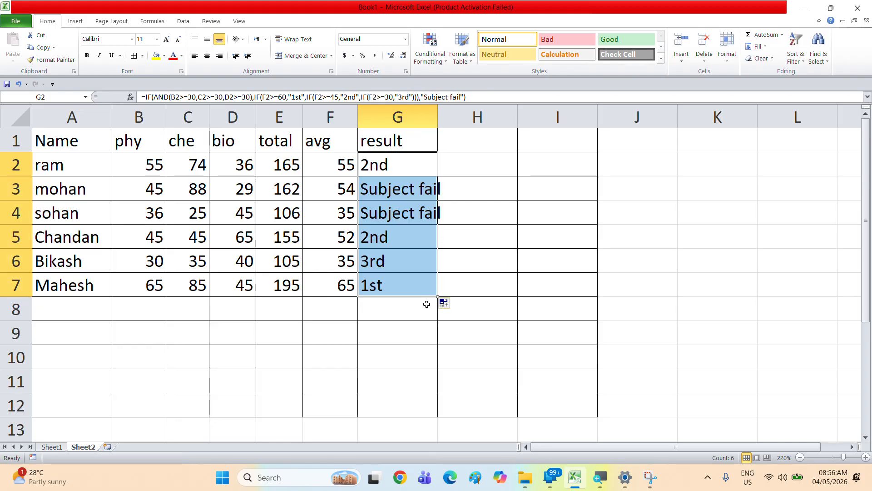
Step: Change mohan's bio mark to 30
left_click(353, 186)
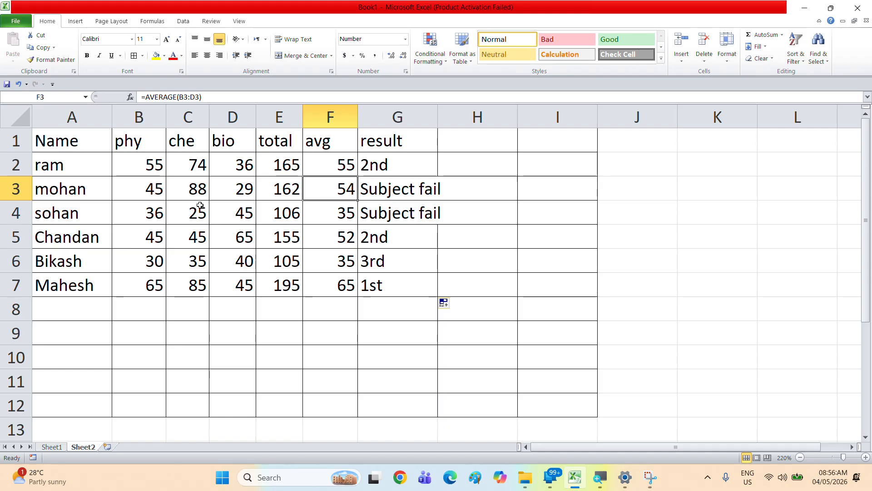
left_click(227, 186)
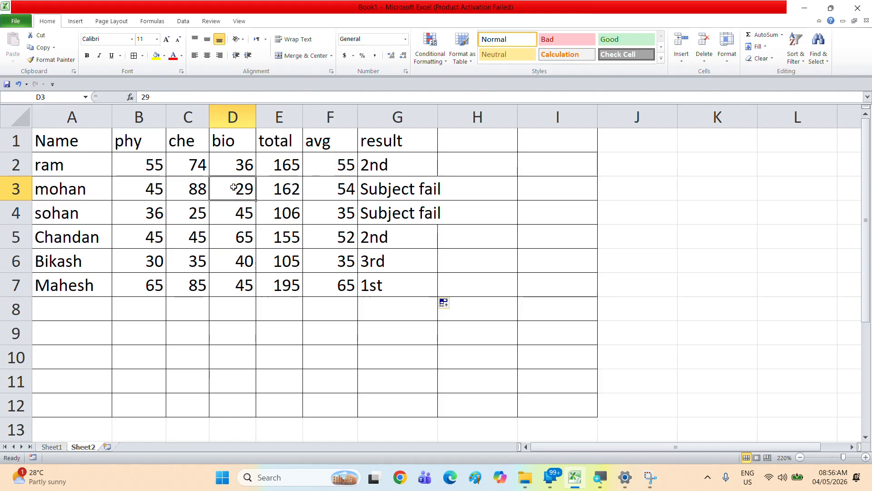
type("30")
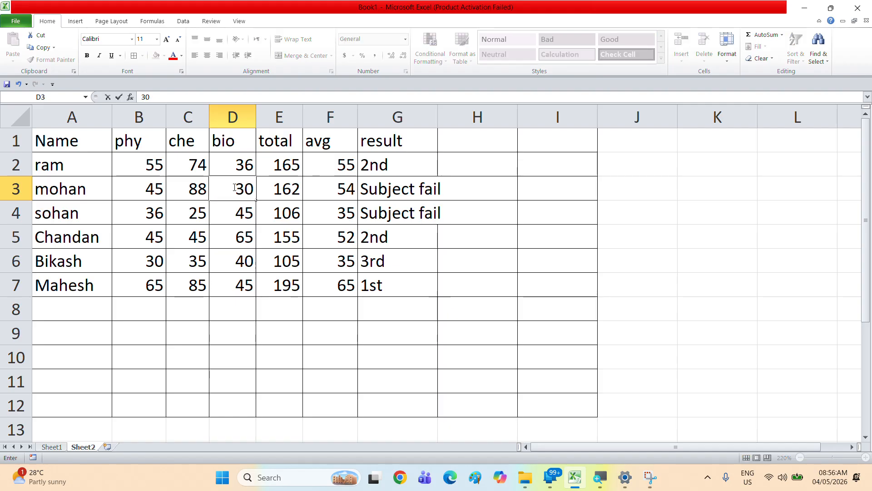
key("Return")
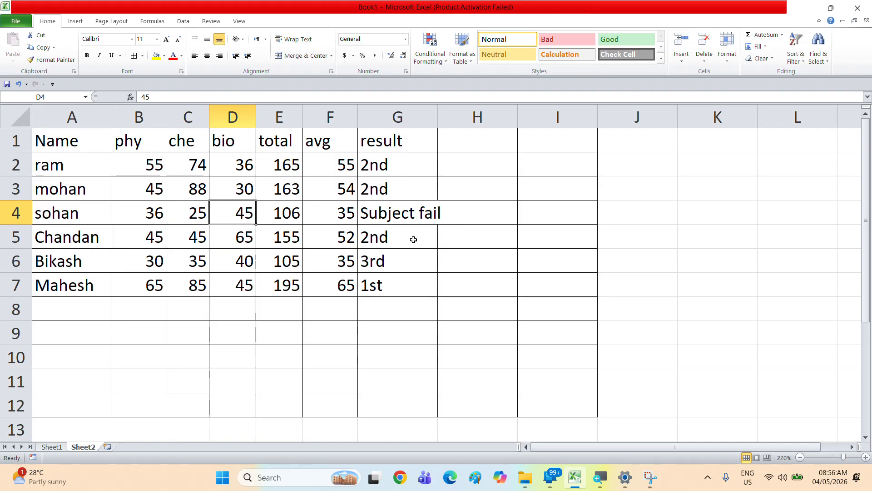
Step: Change sohan's marks to 99 in phy, 97 in che and 28 in bio
left_click(143, 213)
type("99`")
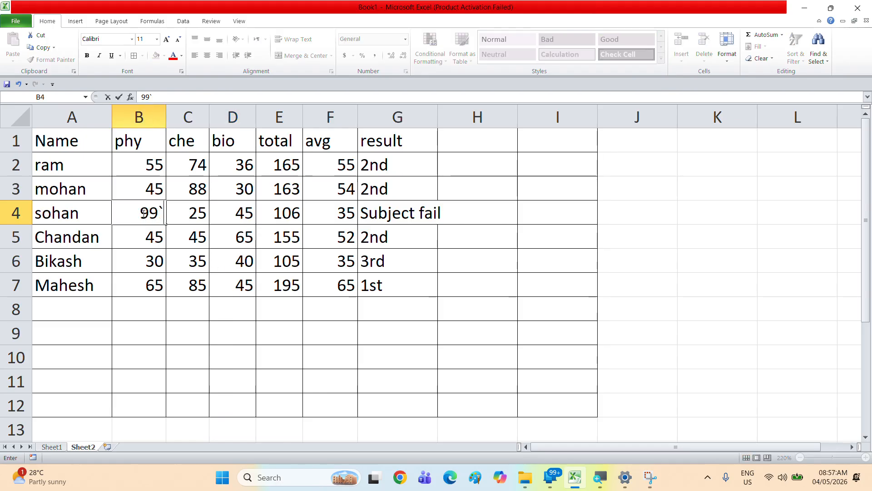
key("BackSpace")
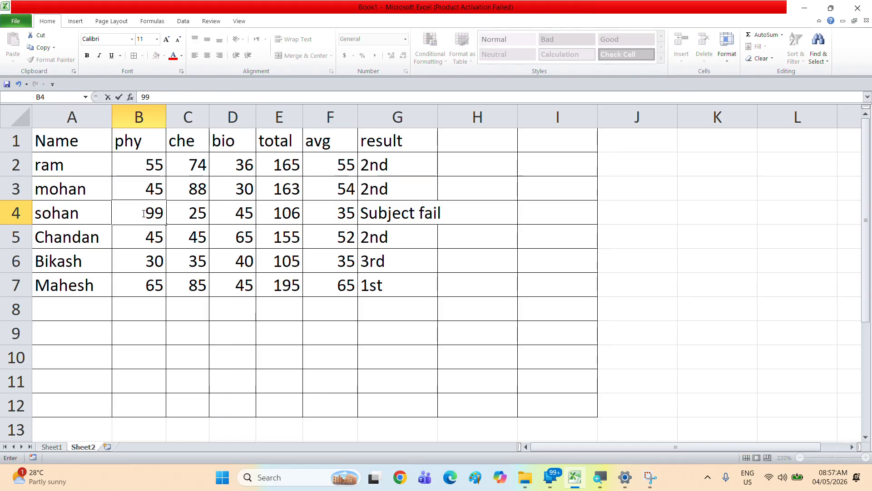
key("Tab")
type("97")
key("Tab")
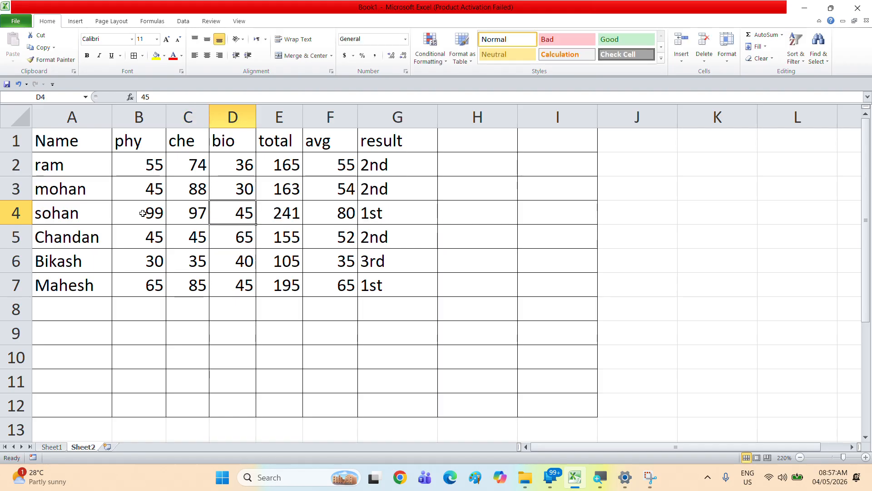
type("28")
key("Tab")
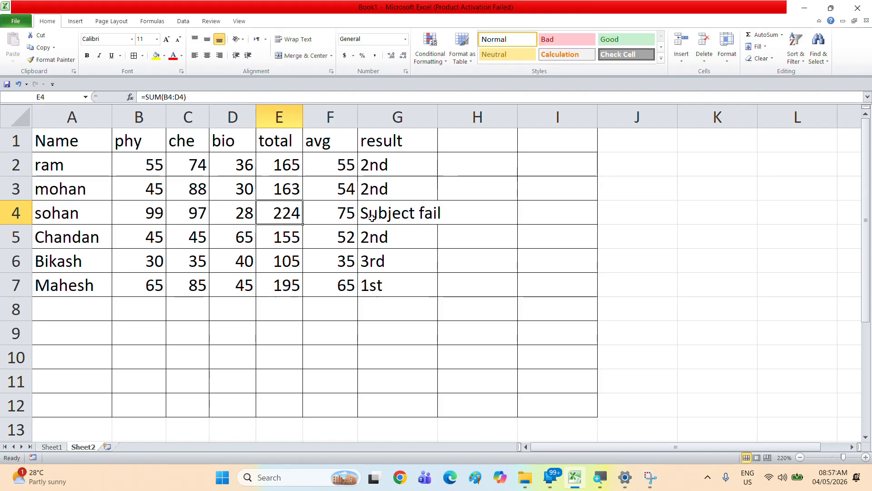
Step: Open sohan's result formula in G4 for editing and select its whole text
double_click(410, 212)
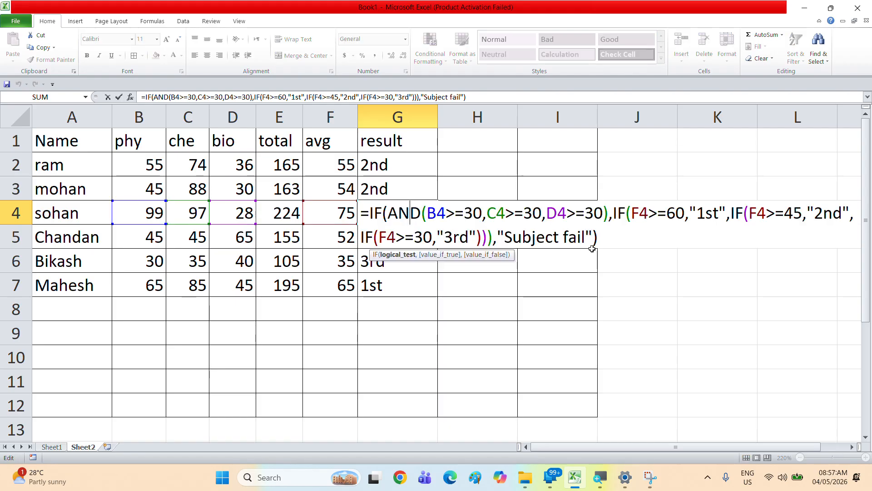
left_click_drag(612, 244, 321, 206)
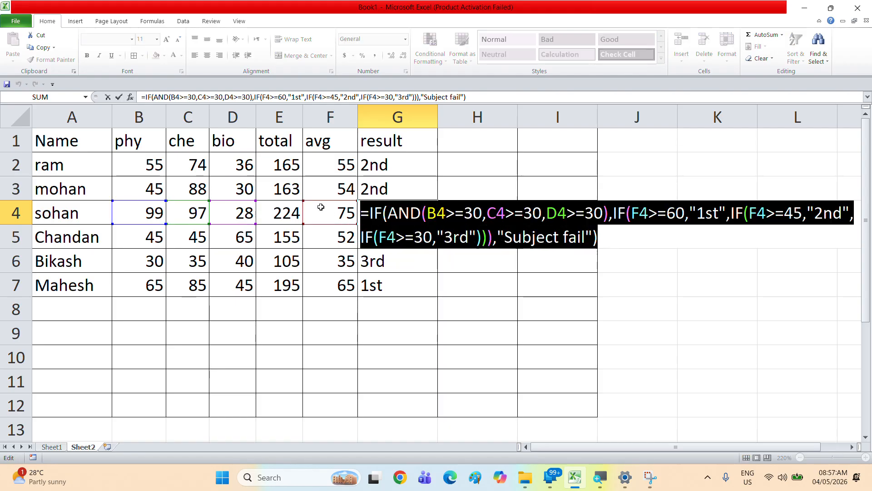